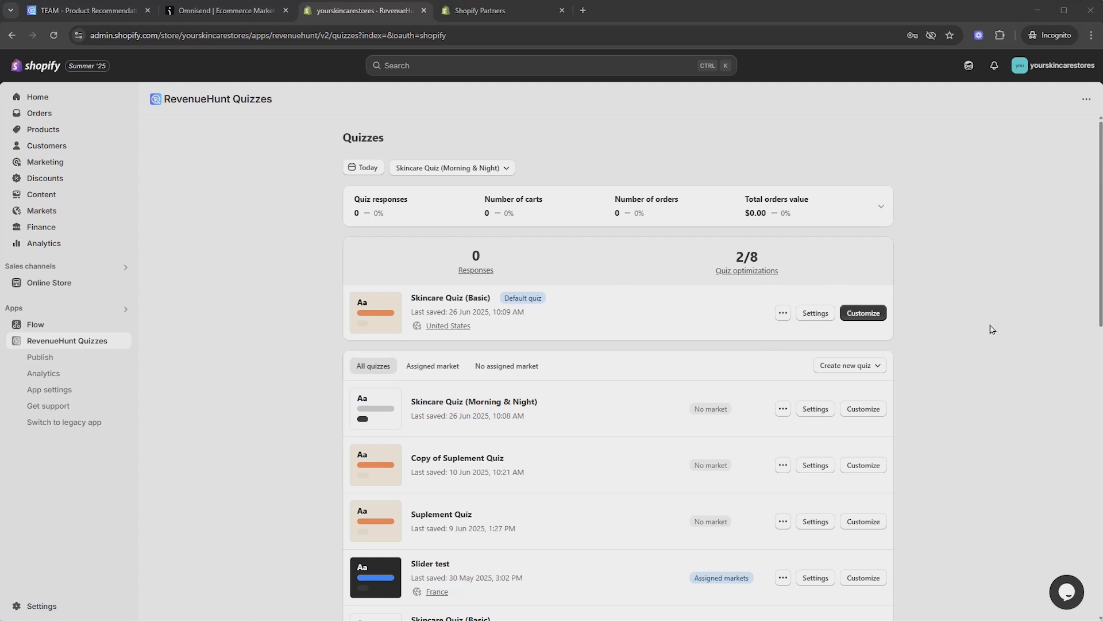
# Open Skincare Quiz (Basic) and inspect the Q11 email-capture question and the addable question types and blocks
pyautogui.click(863, 313)
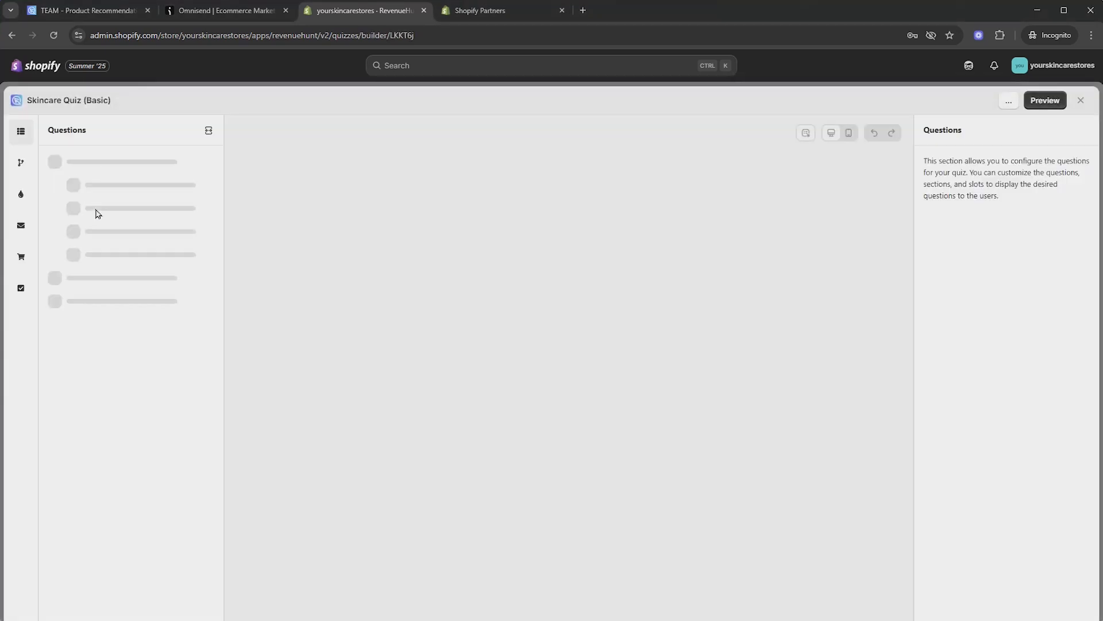
pyautogui.scroll(-15, 94, 278)
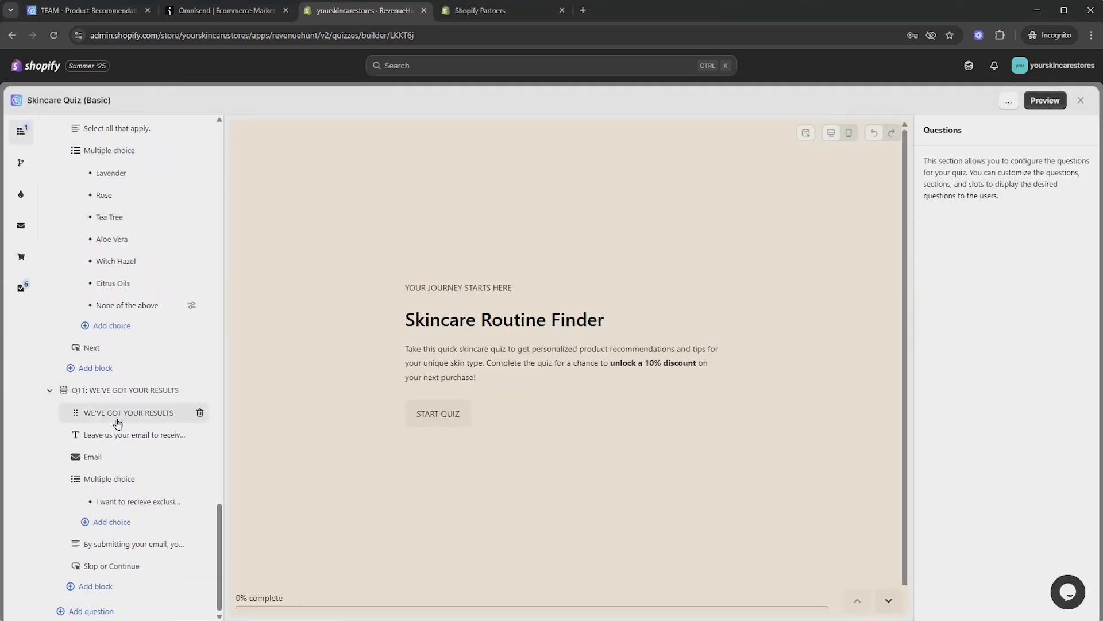
pyautogui.click(123, 390)
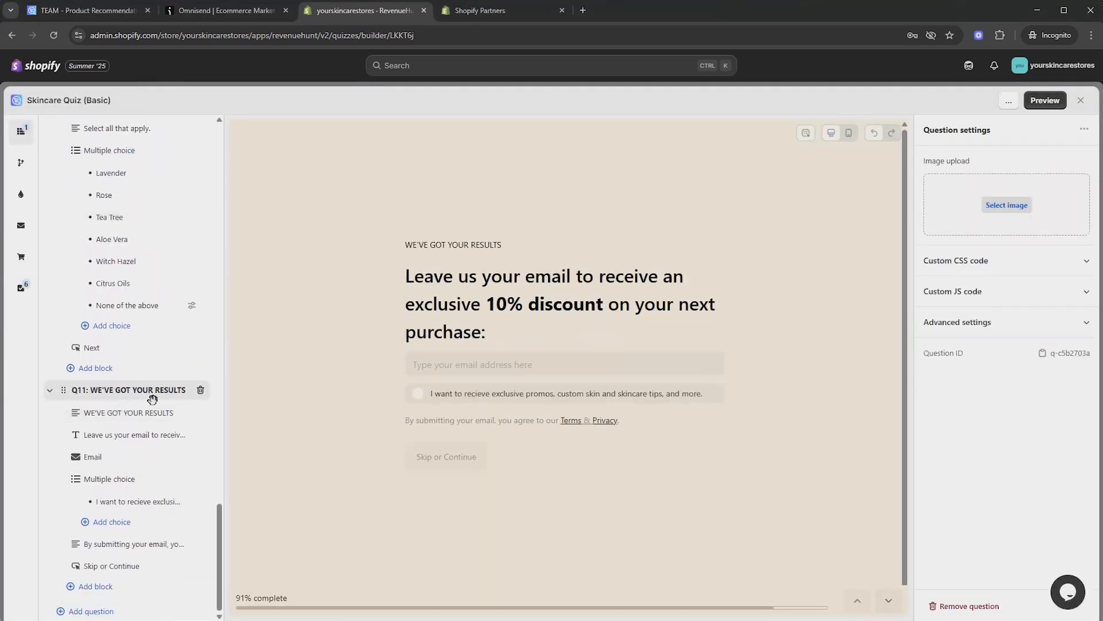
pyautogui.click(134, 612)
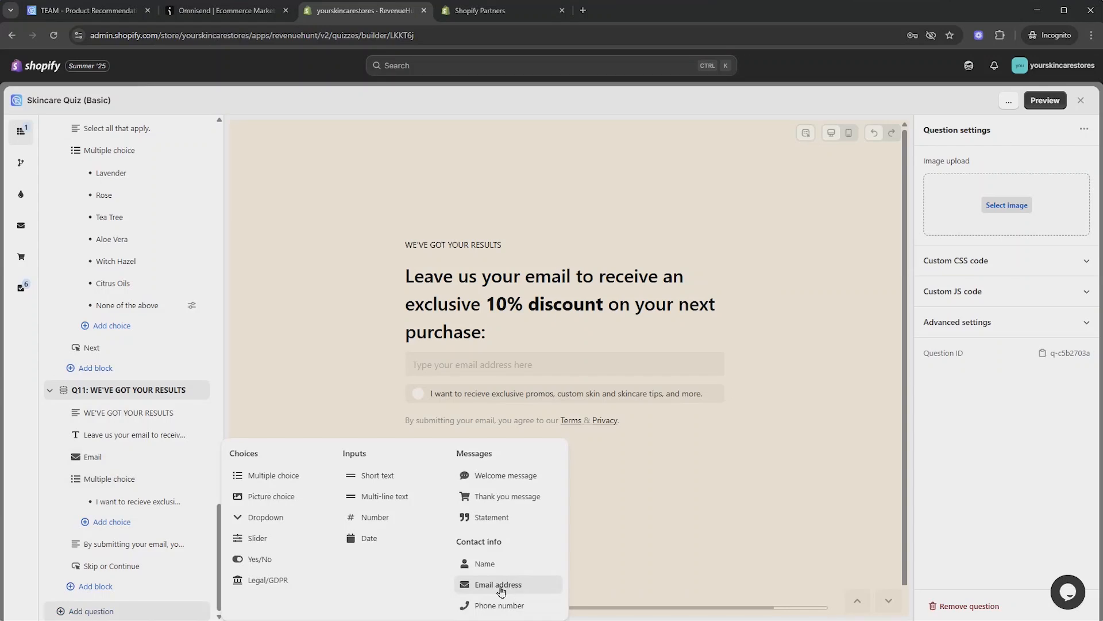
pyautogui.click(148, 588)
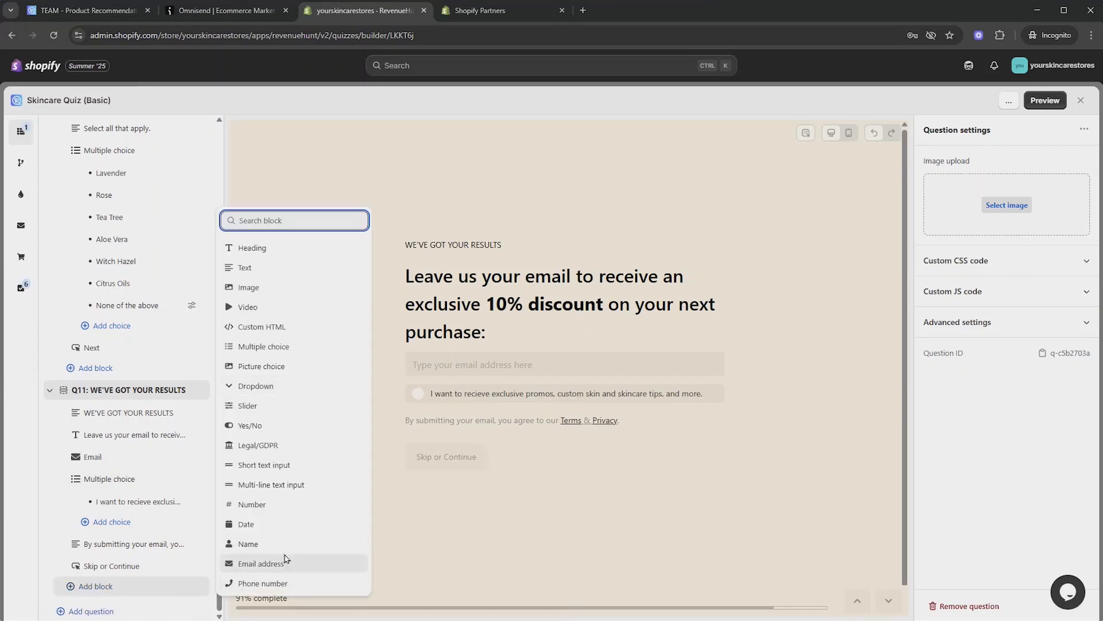
pyautogui.press('Escape')
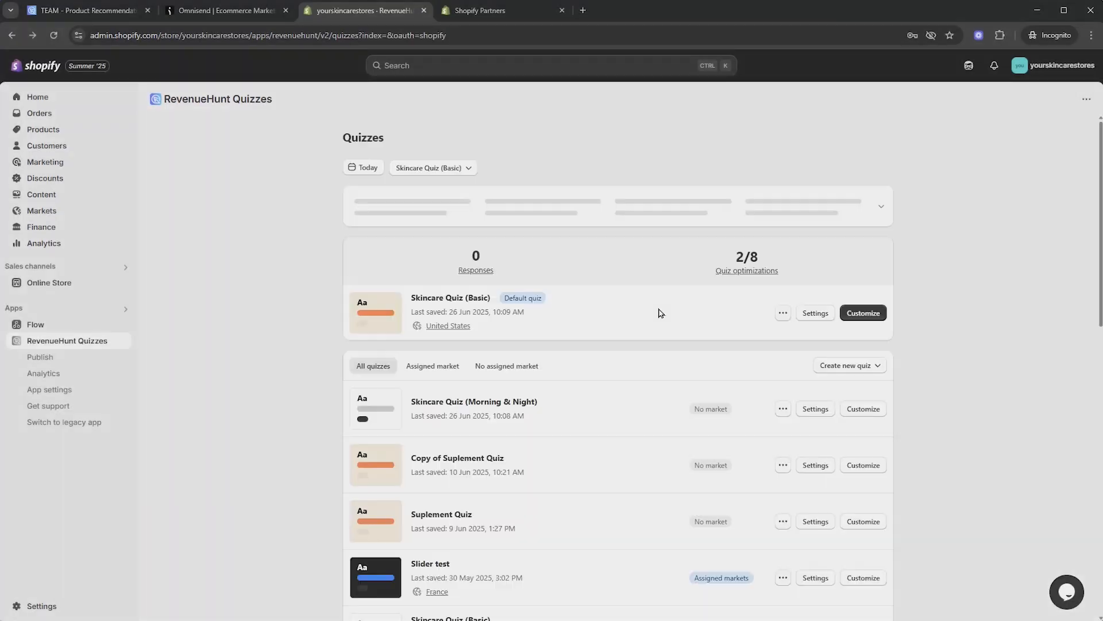
# Open the quiz's Integrations settings and focus the empty Omnisend API Key field
pyautogui.click(813, 317)
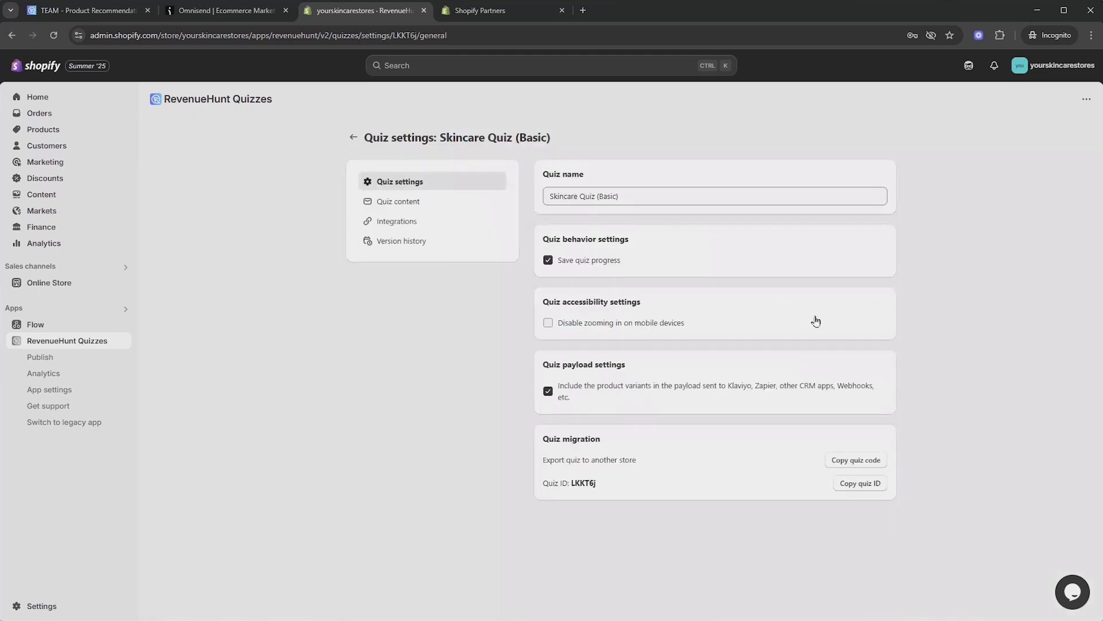
pyautogui.click(452, 225)
pyautogui.scroll(-7, 644, 322)
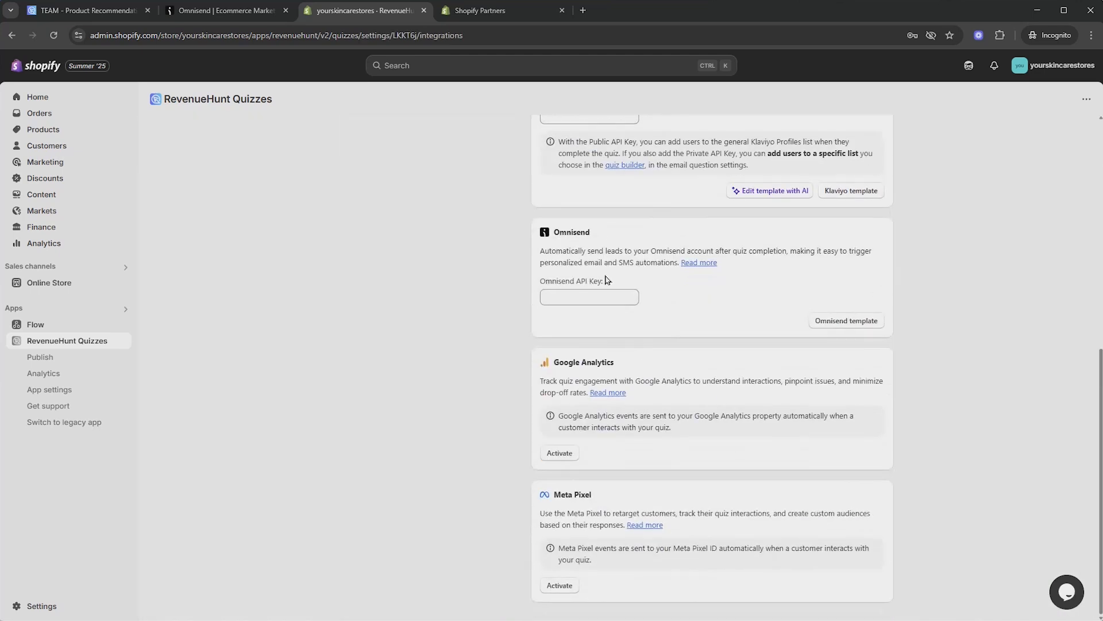
pyautogui.click(575, 295)
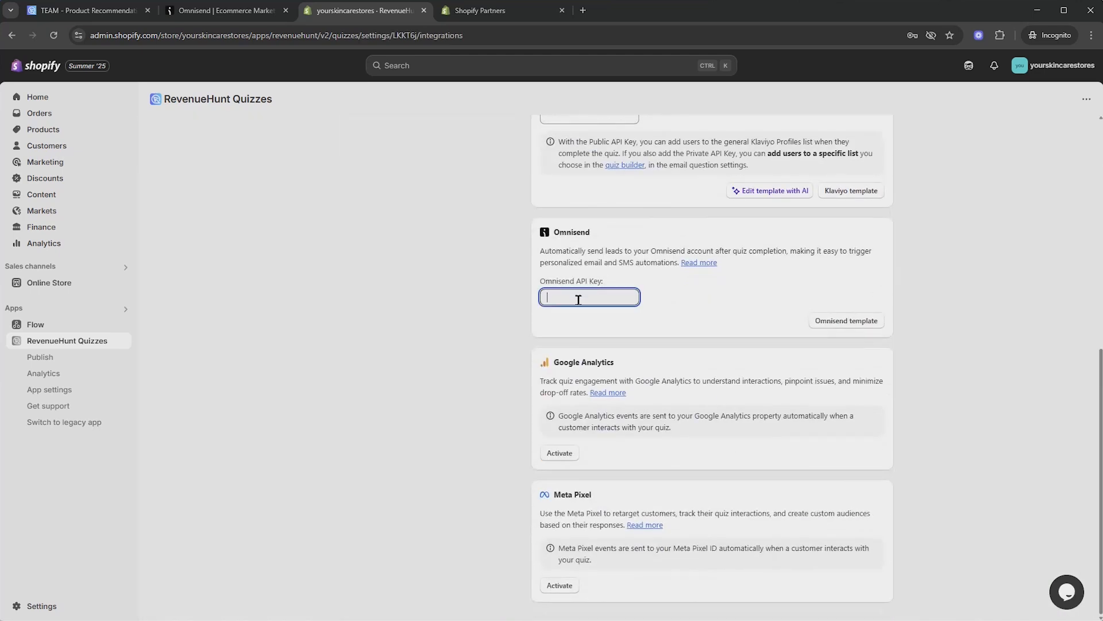
pyautogui.moveTo(547, 288); pyautogui.dragTo(605, 284)
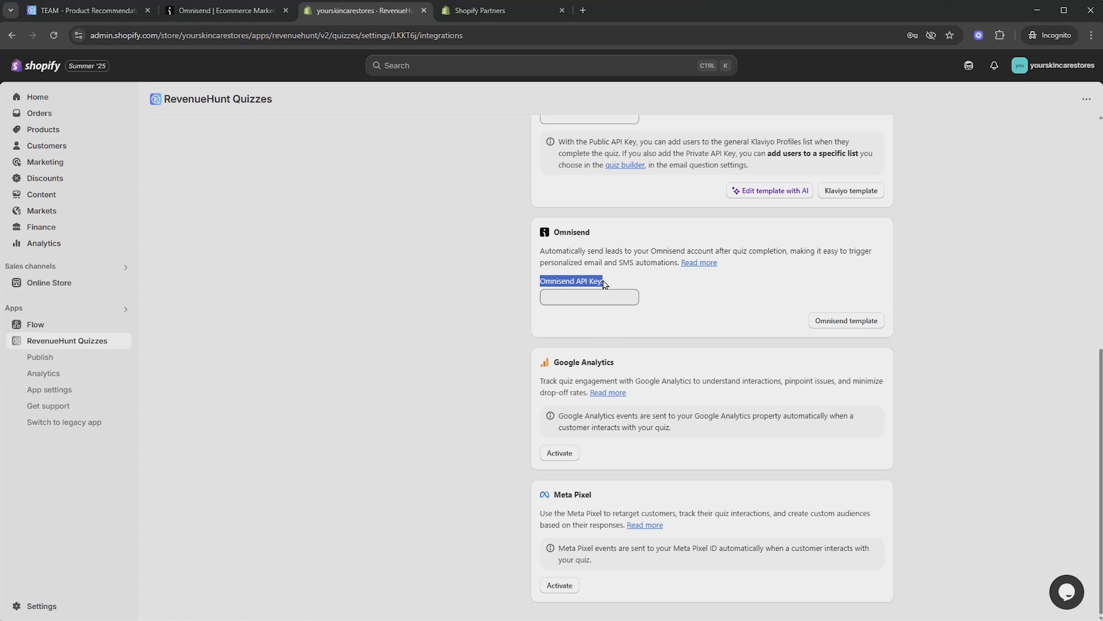
pyautogui.click(588, 284)
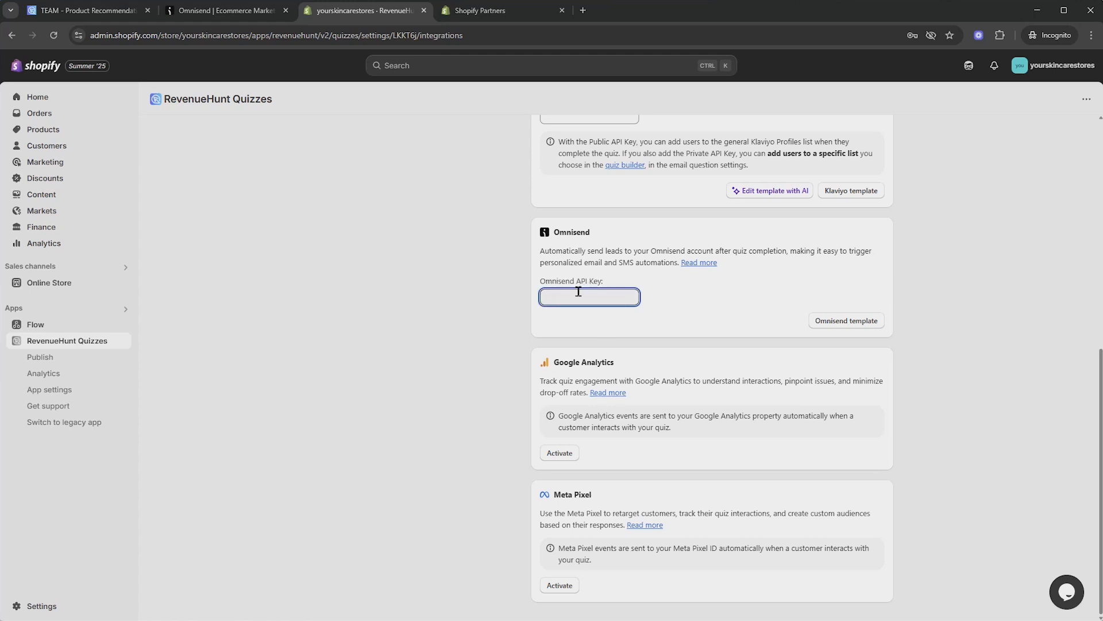
pyautogui.click(220, 13)
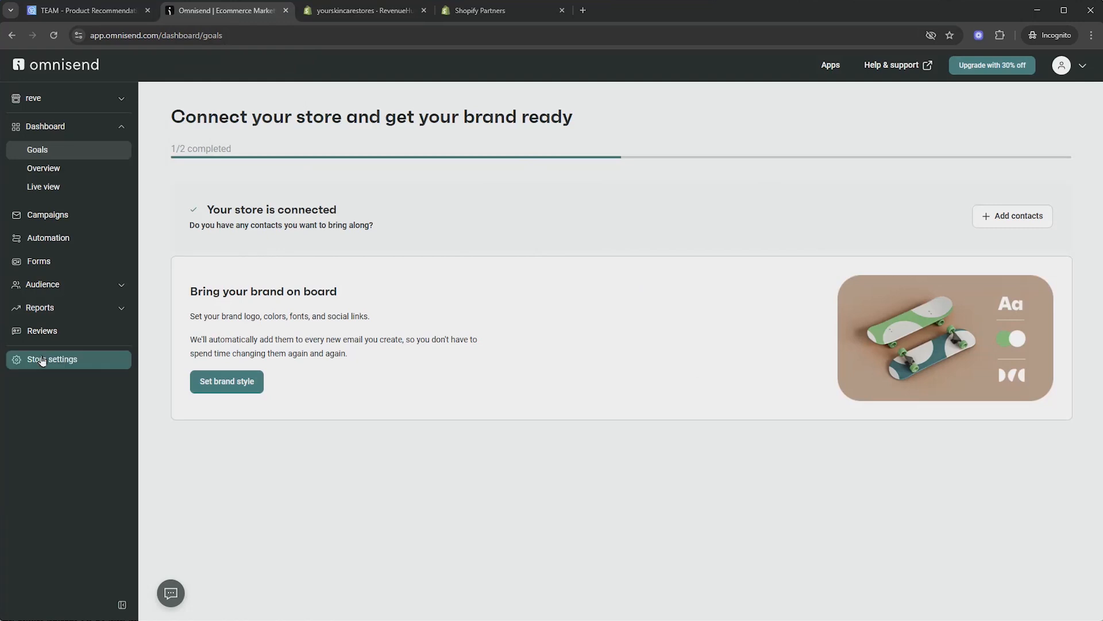
# Under Store settings > API, create the key 'Skincare Basic API KEY QUIZ' and copy it
pyautogui.click(63, 361)
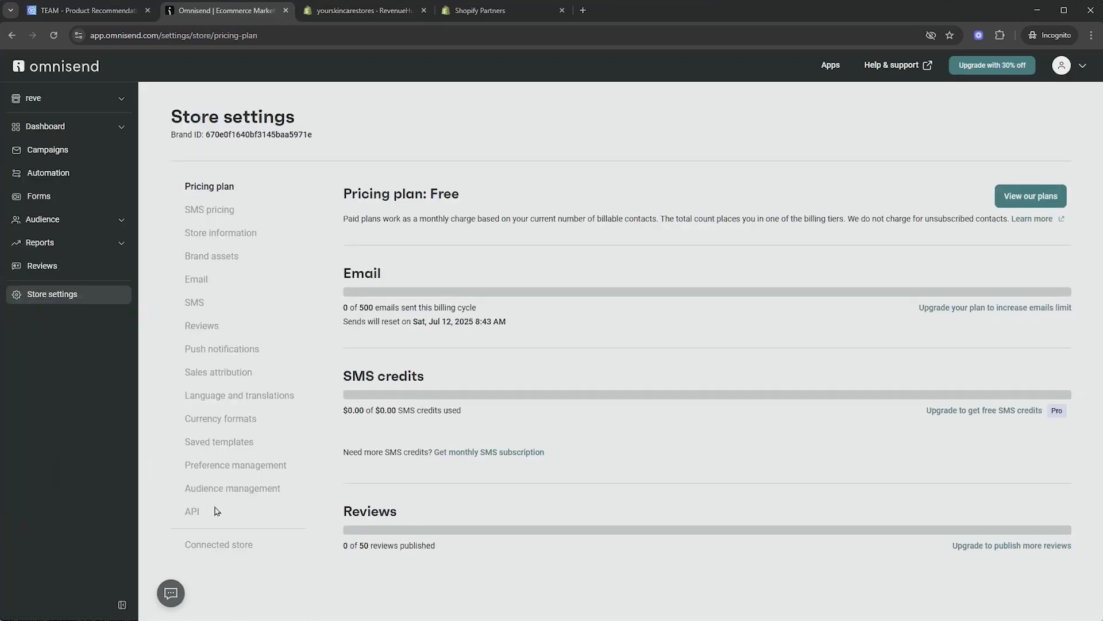
pyautogui.click(193, 513)
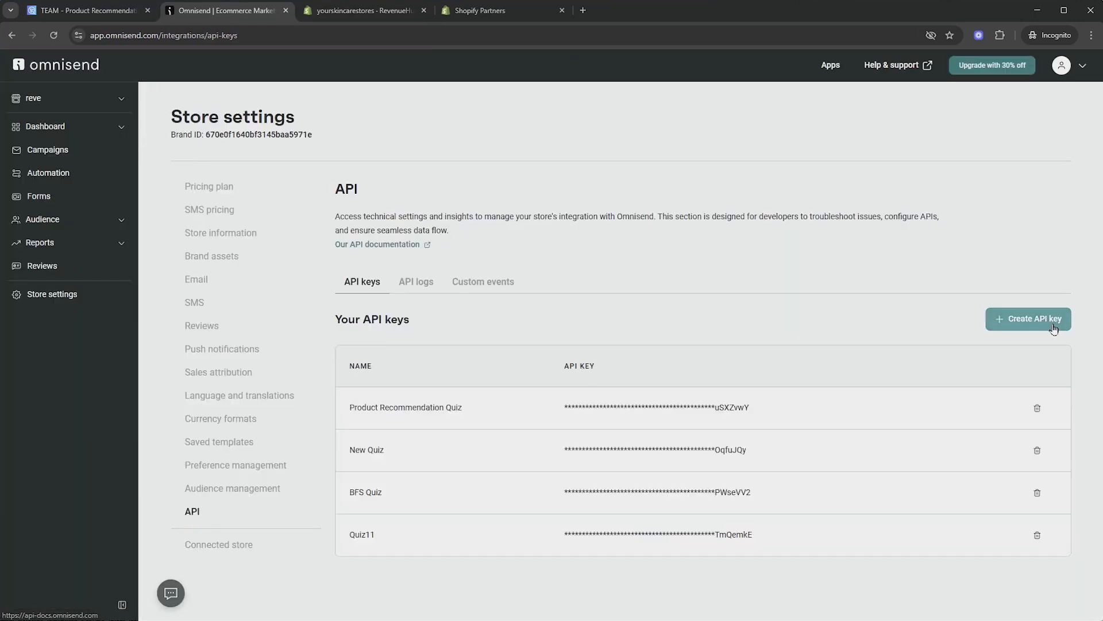
pyautogui.click(1046, 320)
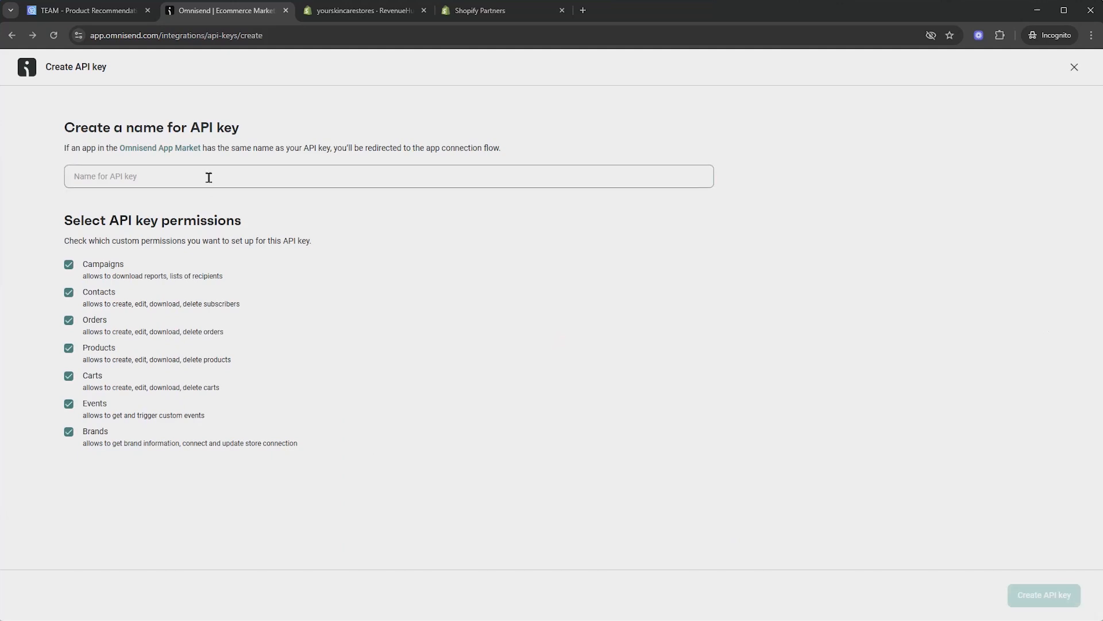
pyautogui.write('Skincare Basic API KEY QUIZ')
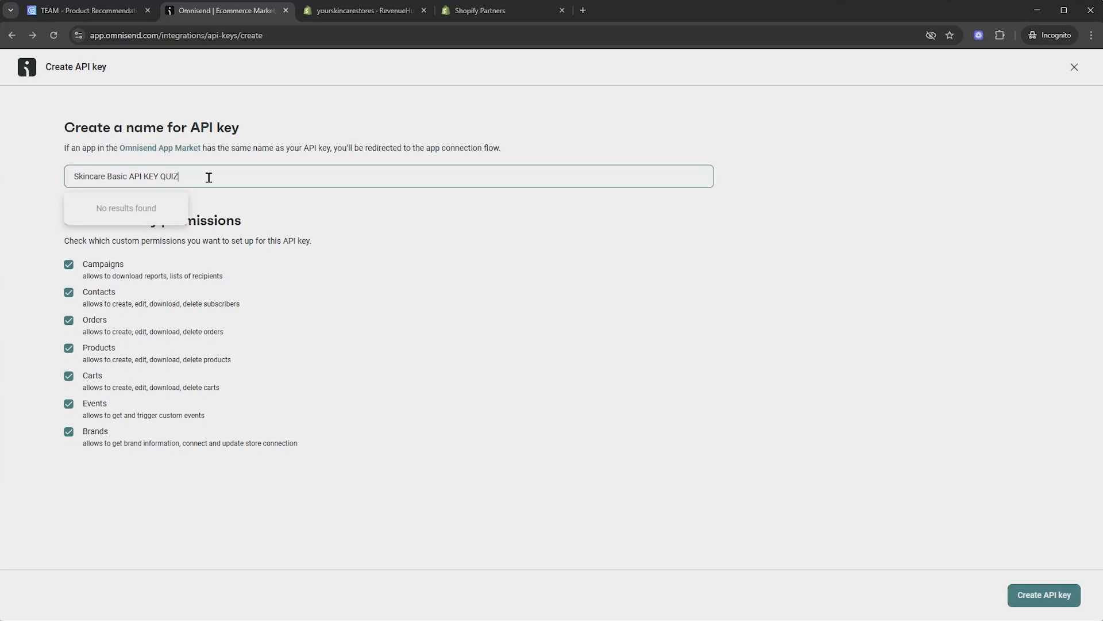
pyautogui.click(621, 329)
pyautogui.click(1045, 595)
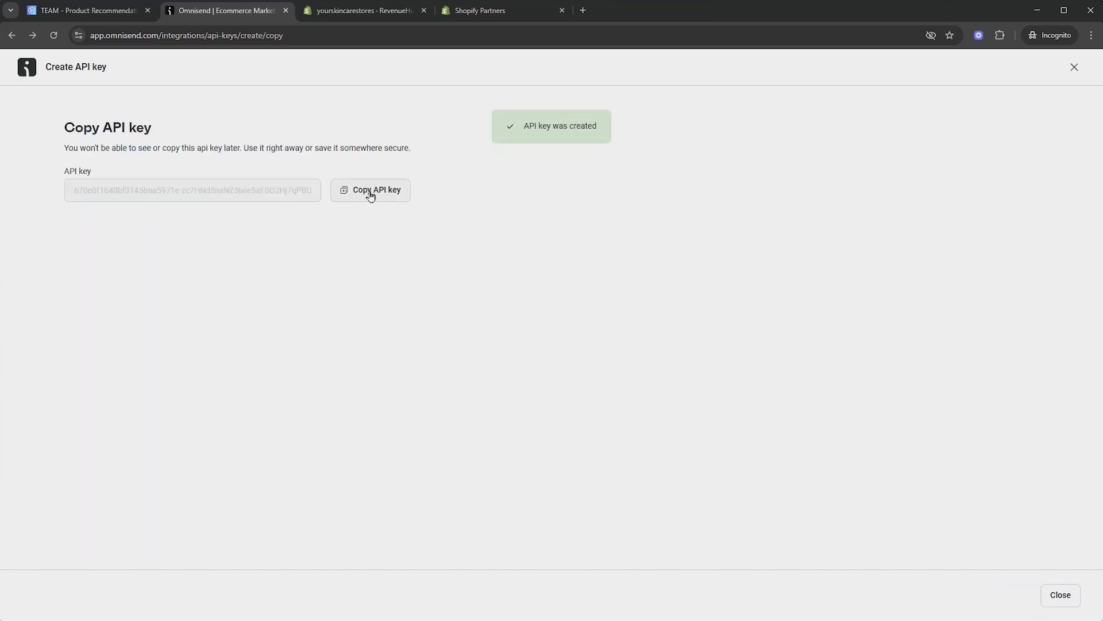
pyautogui.click(371, 194)
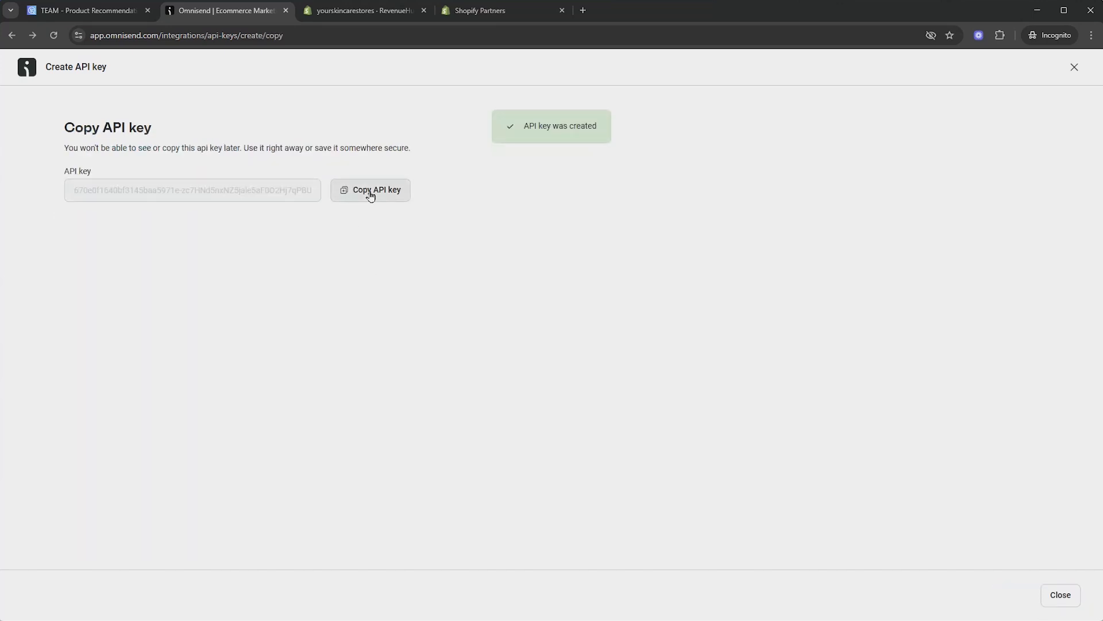
pyautogui.click(367, 10)
# Paste the copied key into the Omnisend API Key field and save the integration settings
pyautogui.rightClick(577, 296)
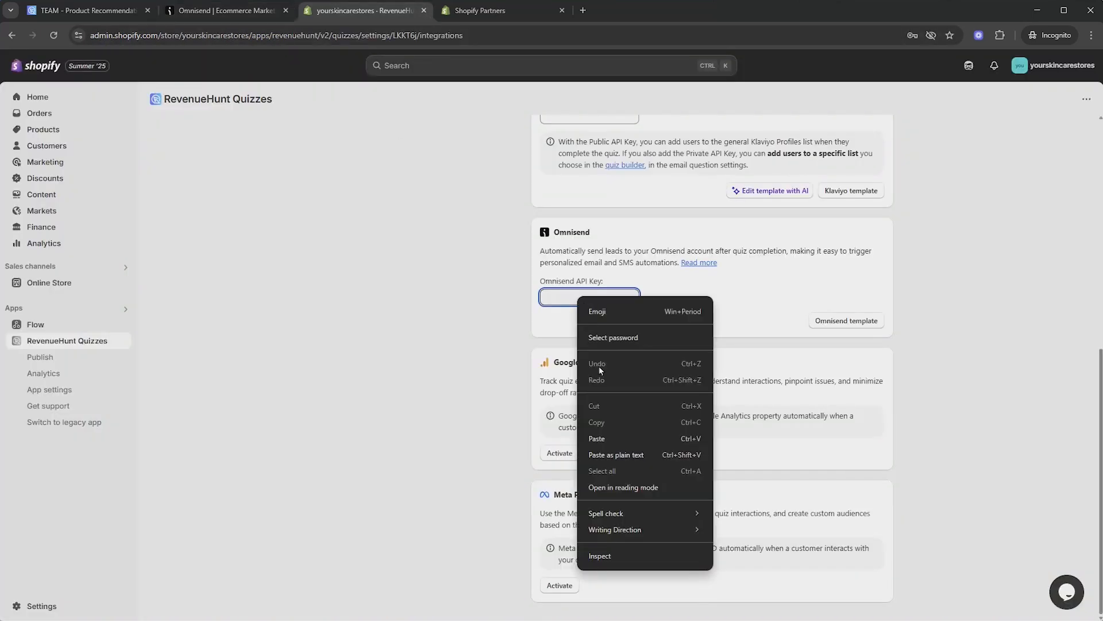
pyautogui.click(598, 438)
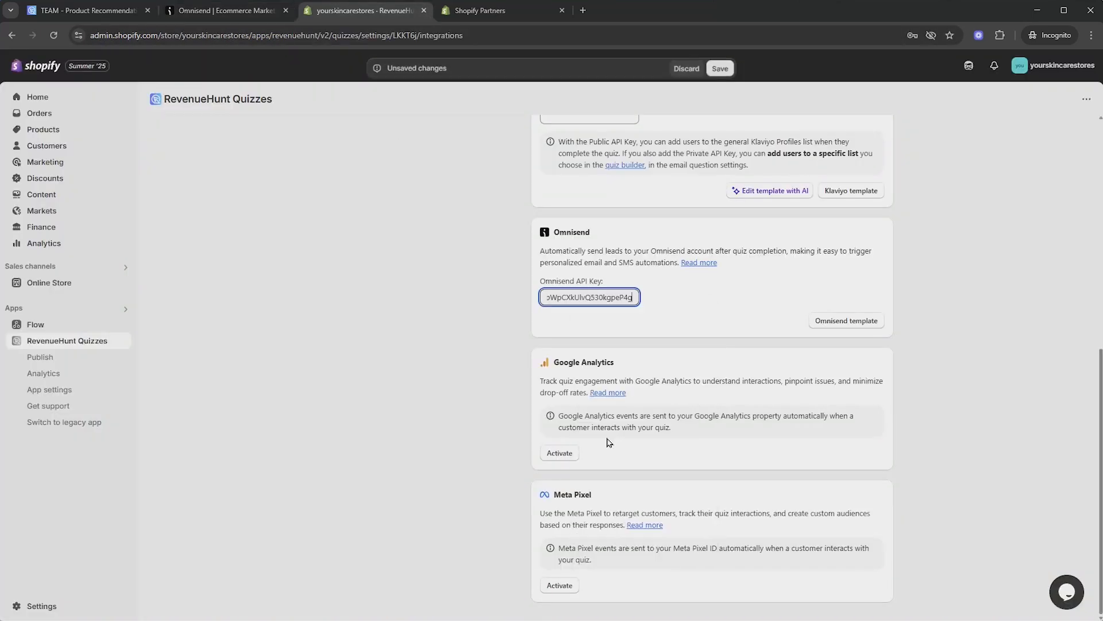
pyautogui.click(724, 67)
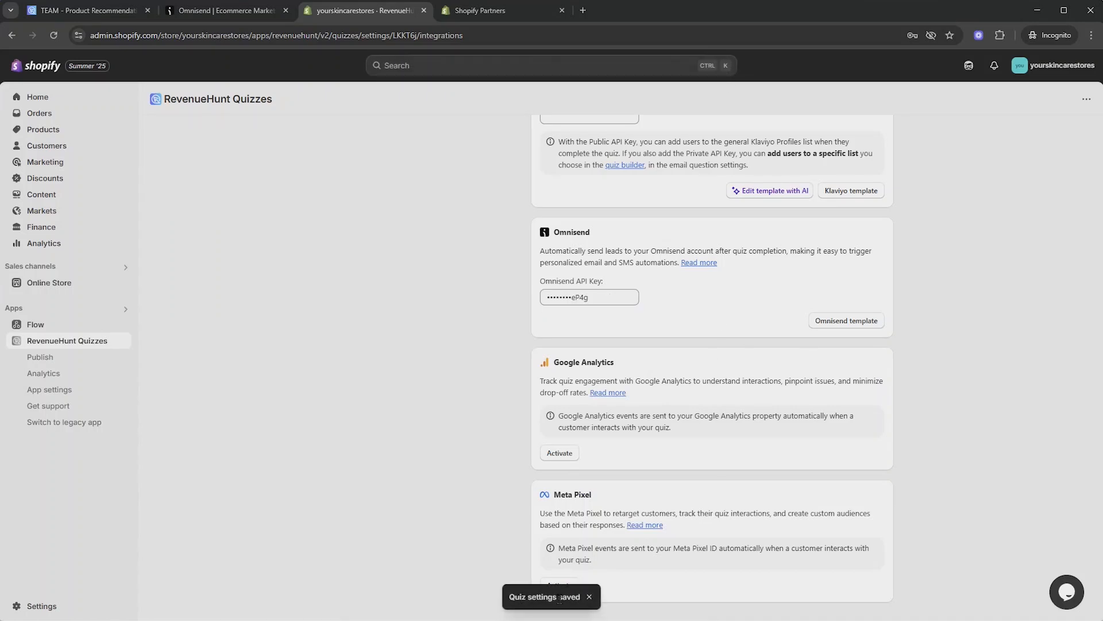
pyautogui.scroll(3, 763, 387)
pyautogui.scroll(5, 607, 476)
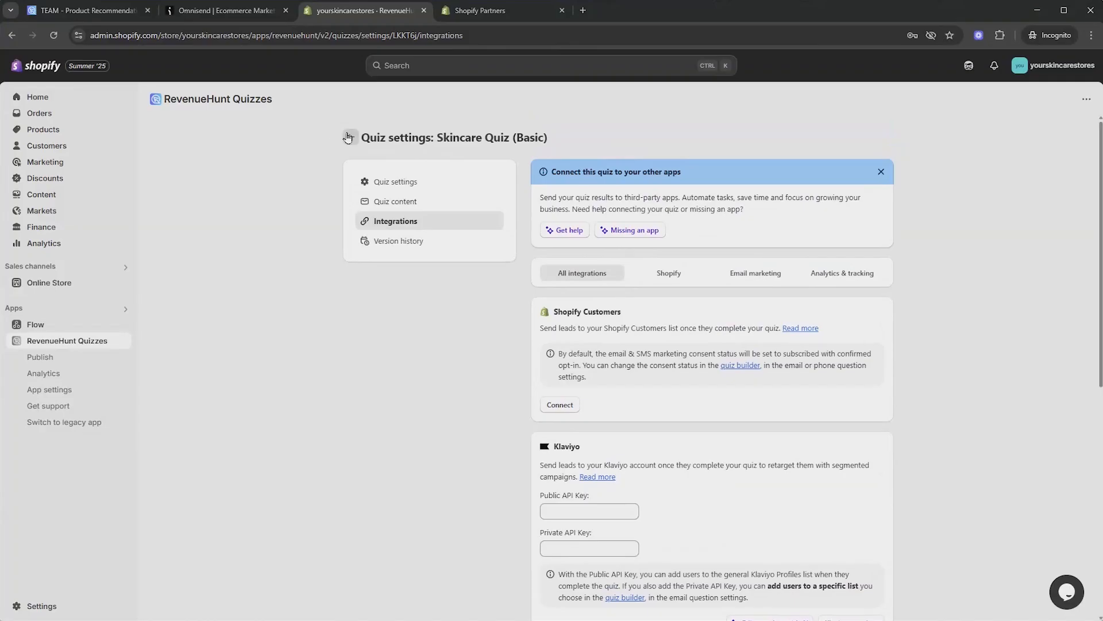
# Open a preview of Skincare Quiz (Basic) from the quiz list and start it
pyautogui.click(348, 141)
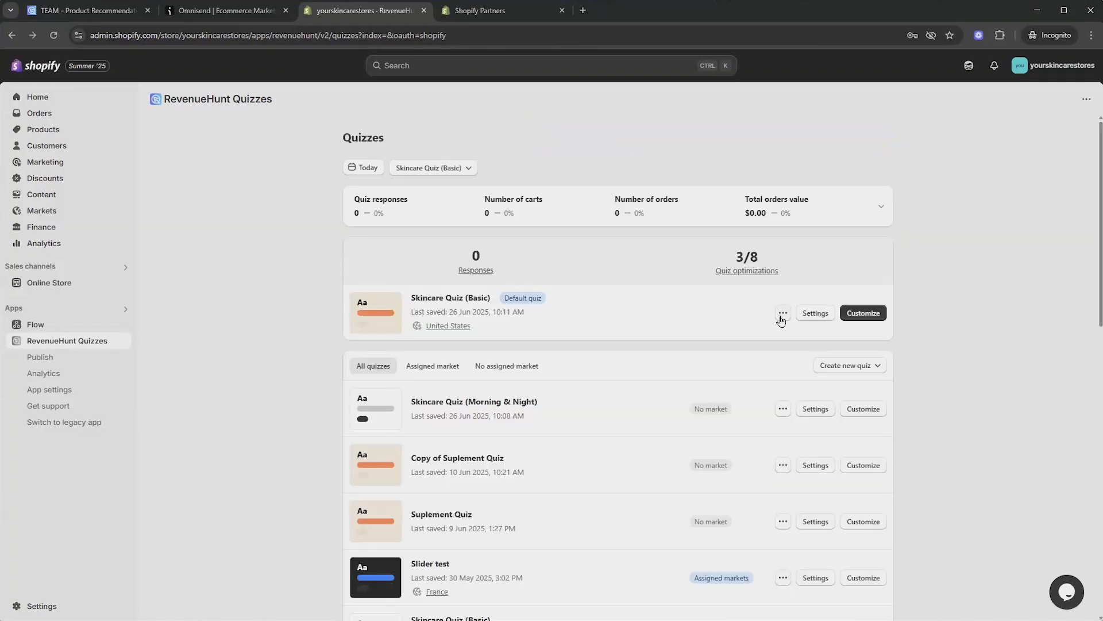
pyautogui.click(781, 317)
pyautogui.click(783, 339)
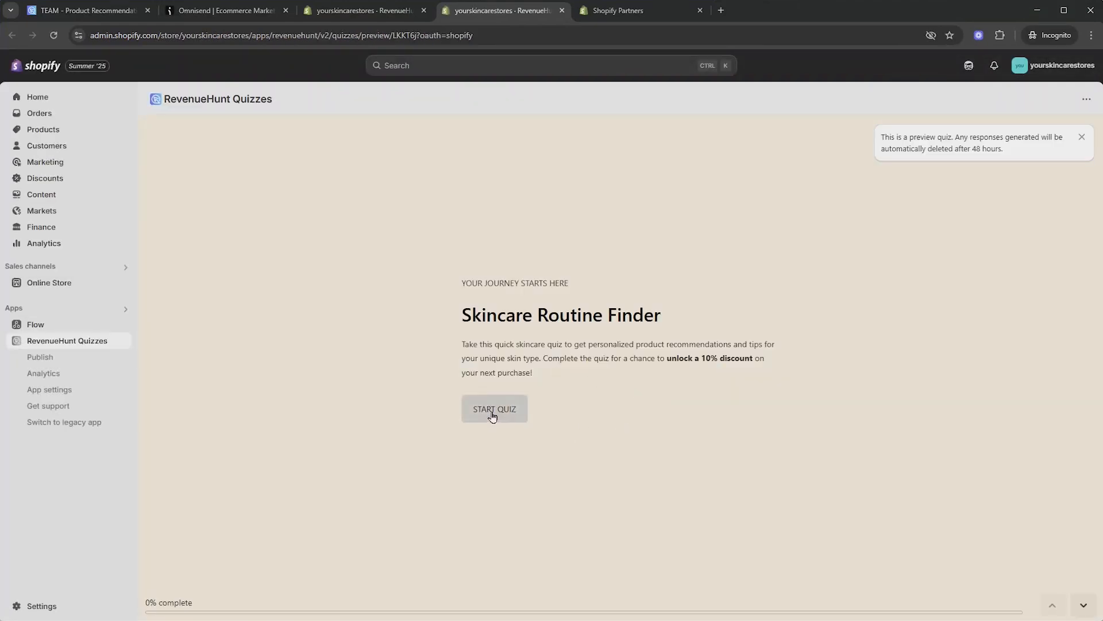
pyautogui.click(492, 415)
# Enter a test name, choose Acne and breakouts plus Fine lines and wrinkles, and pick two ingredients
pyautogui.click(509, 345)
pyautogui.write('Alexa')
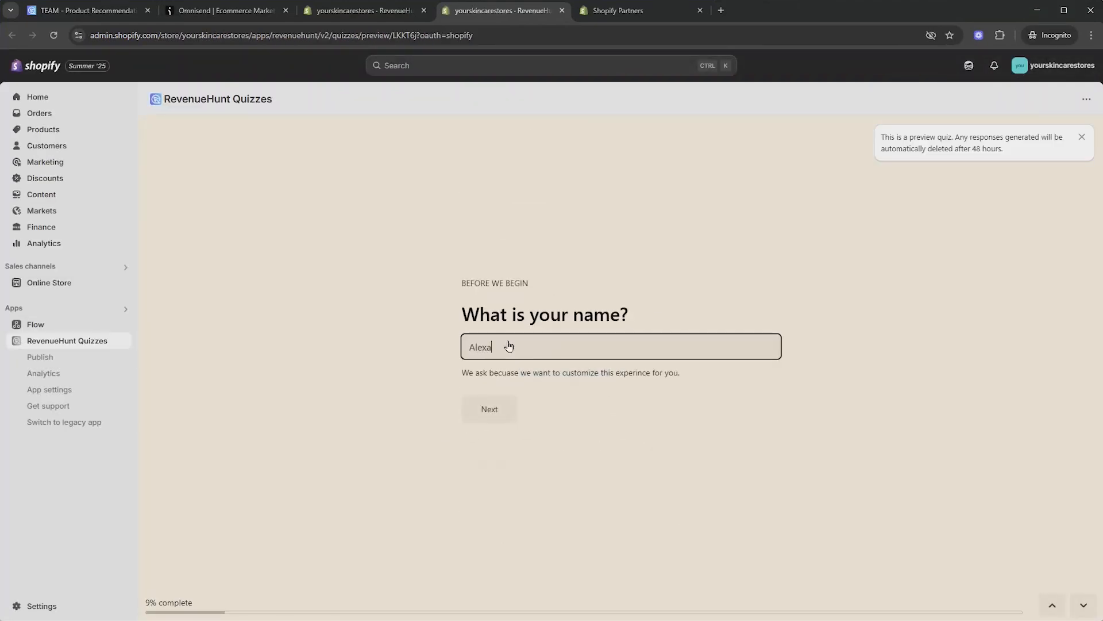
pyautogui.write(' RevenueHunt')
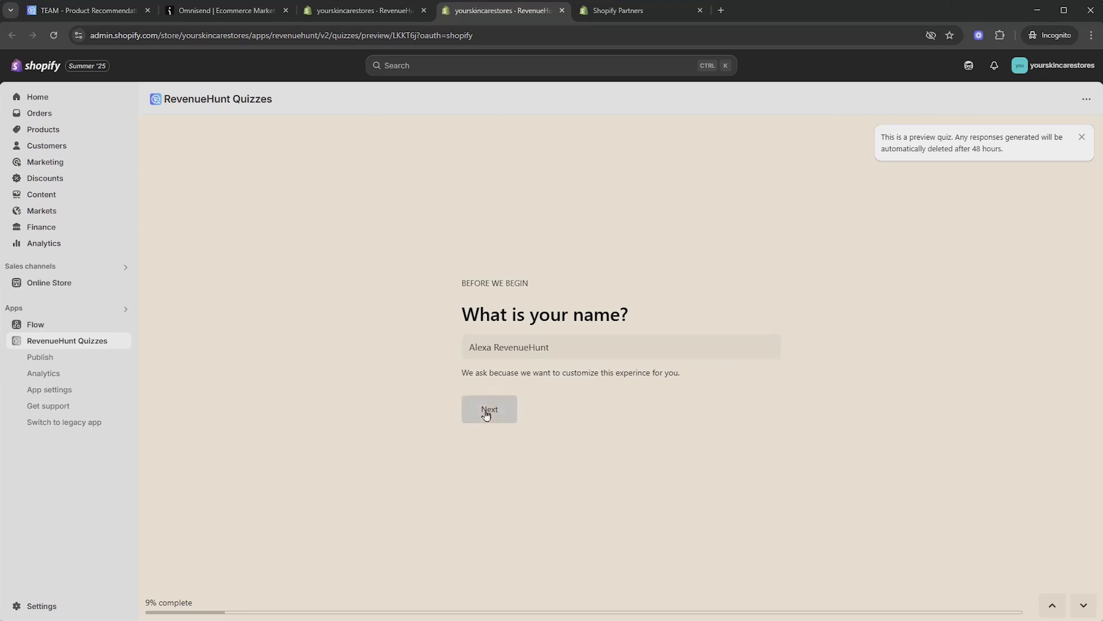
pyautogui.click(486, 409)
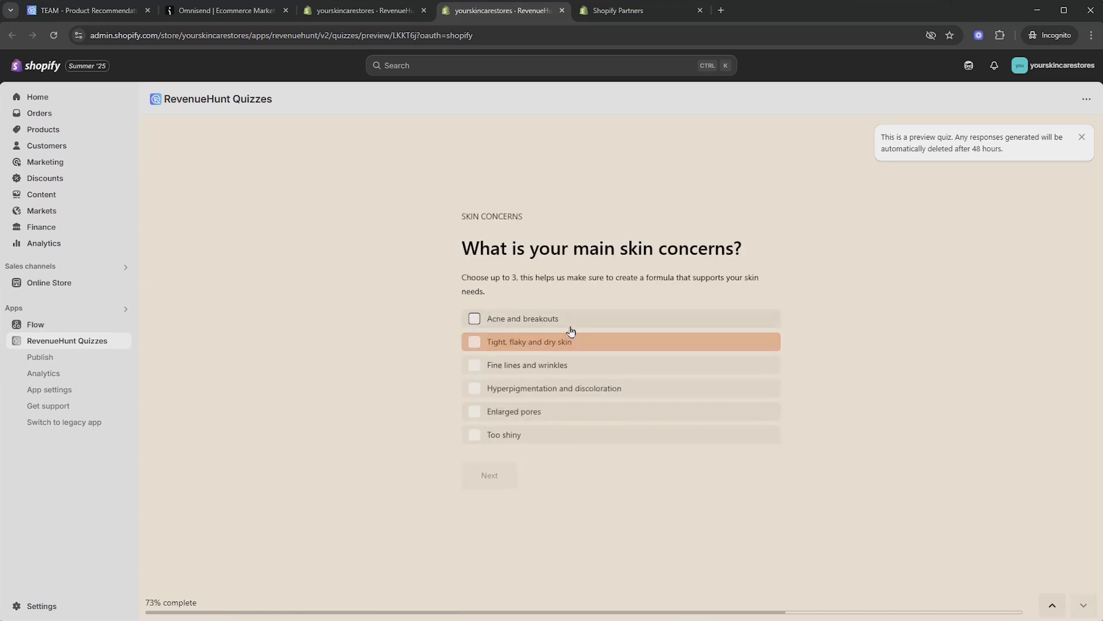
pyautogui.click(551, 318)
pyautogui.click(527, 365)
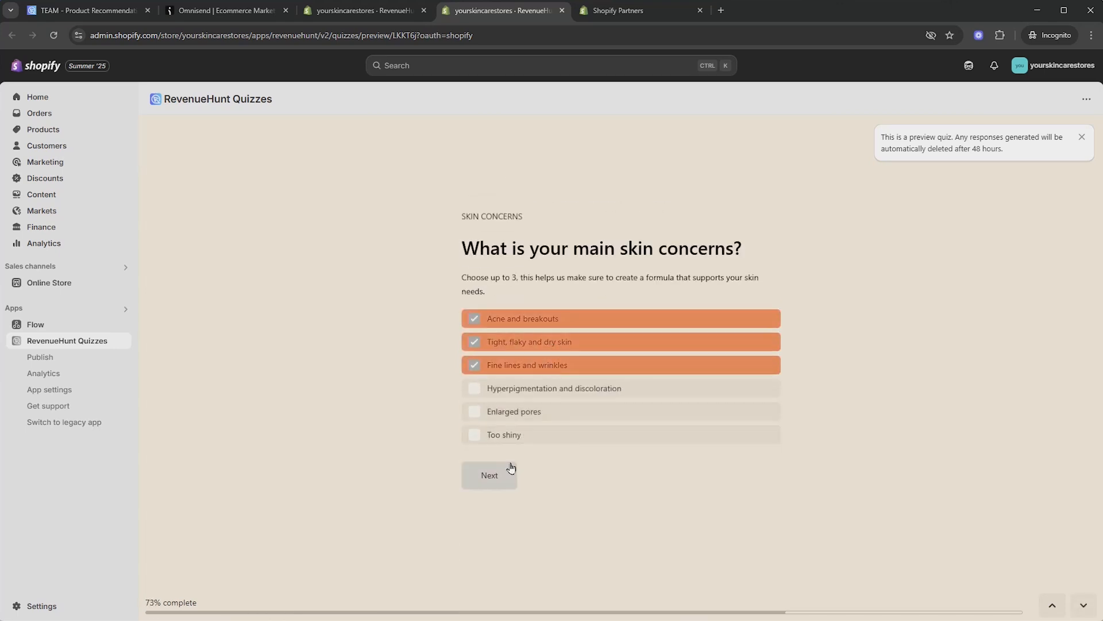
pyautogui.click(489, 474)
pyautogui.click(517, 337)
pyautogui.click(530, 360)
pyautogui.click(488, 493)
# Enter a test email, opt in to promos and tips, and view the personalised results page
pyautogui.click(525, 363)
pyautogui.write('alexa')
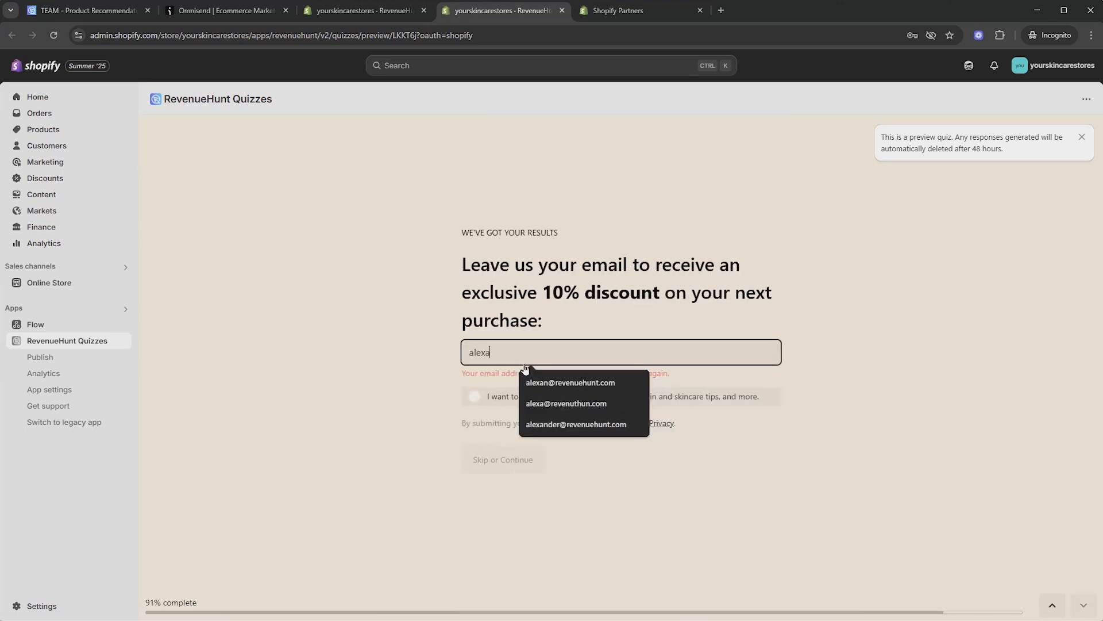
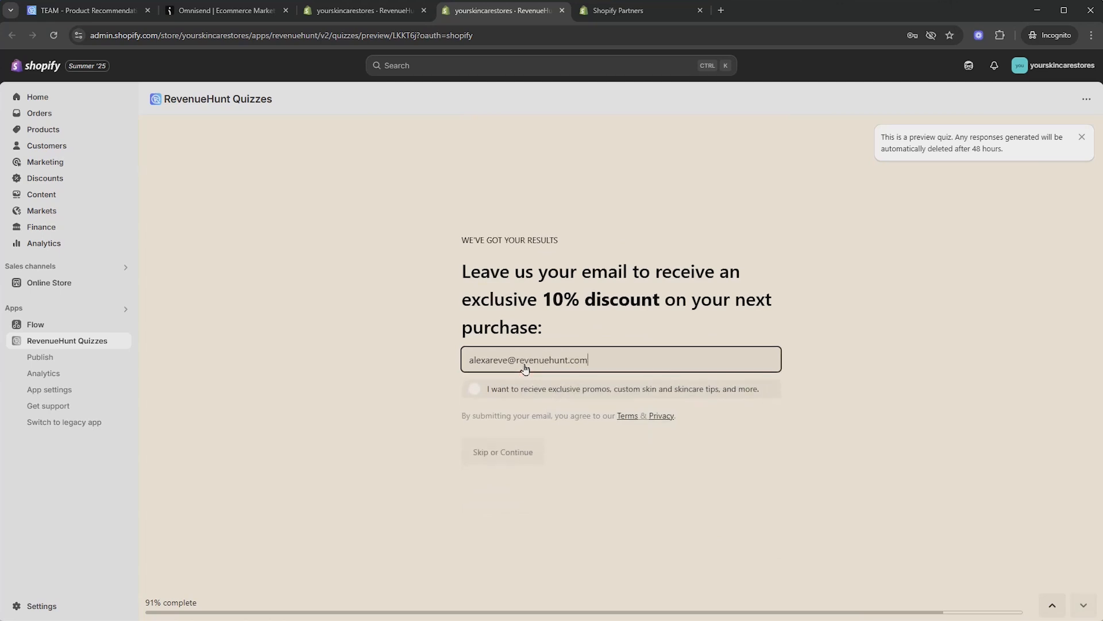
pyautogui.click(528, 394)
pyautogui.click(500, 463)
pyautogui.scroll(-20, 747, 357)
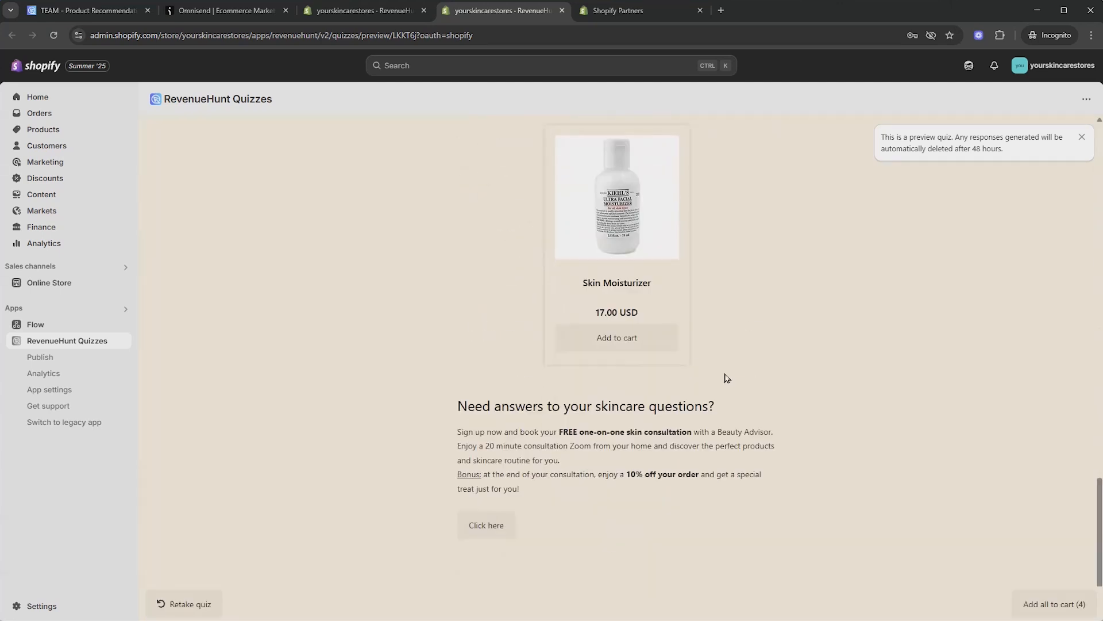
pyautogui.scroll(20, 715, 366)
pyautogui.moveTo(458, 196); pyautogui.dragTo(612, 194)
pyautogui.click(611, 193)
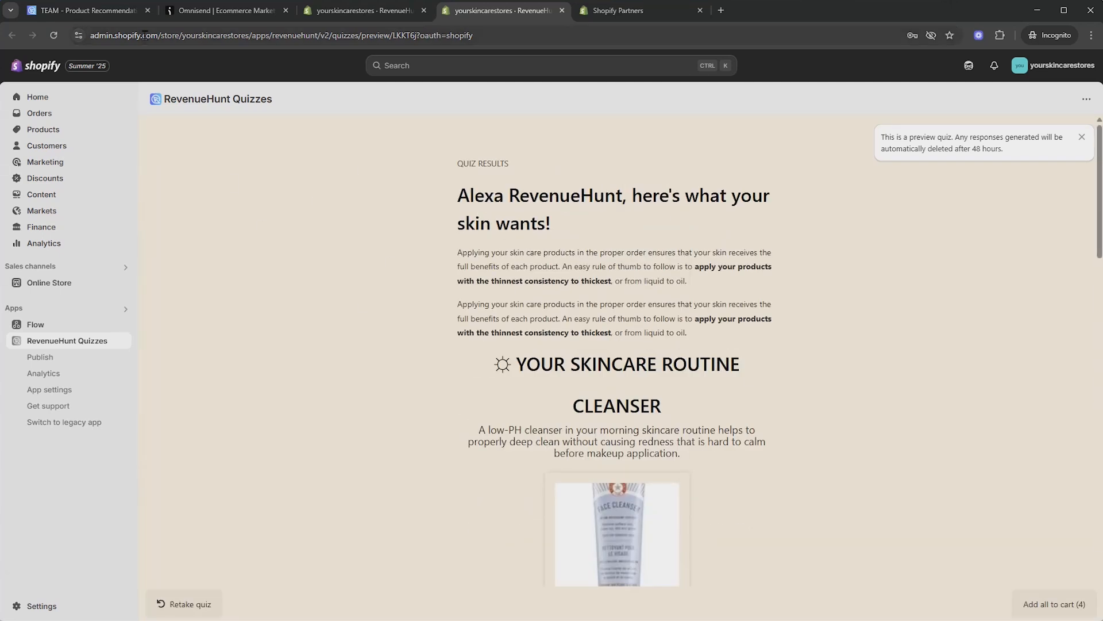
pyautogui.click(224, 12)
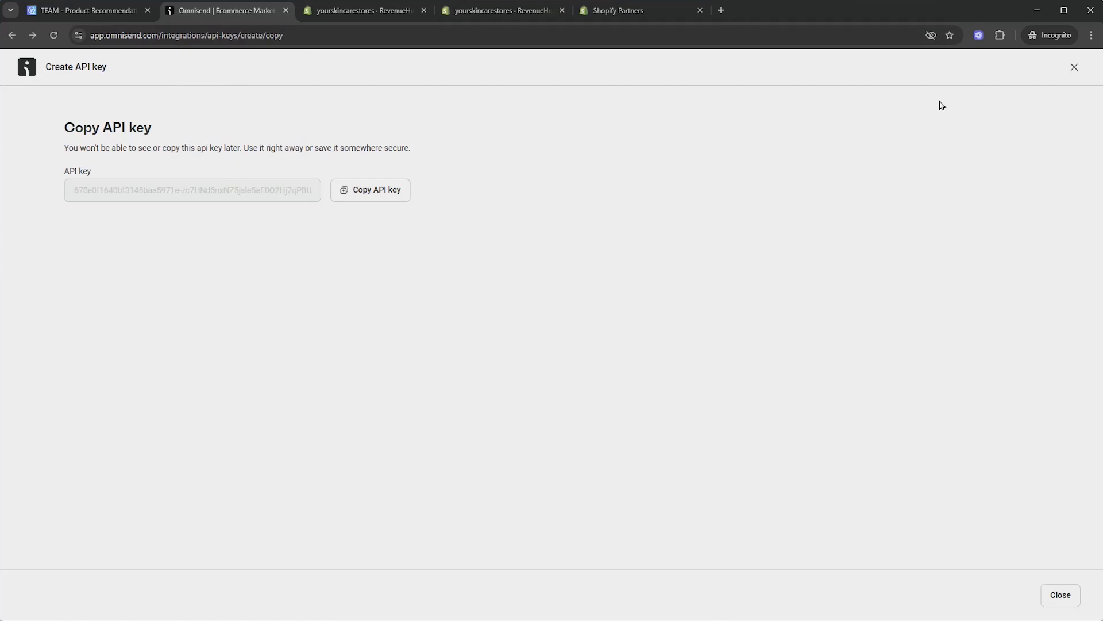
# Close the API key page and open the newest contact from Audience > Contacts
pyautogui.click(1074, 67)
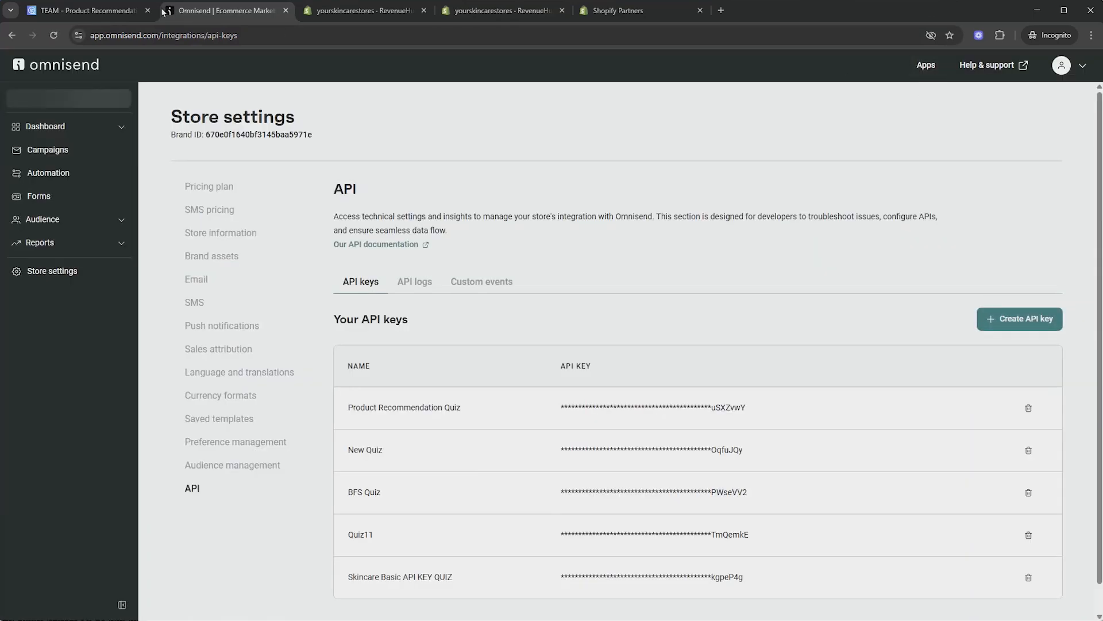
pyautogui.click(118, 221)
pyautogui.click(89, 244)
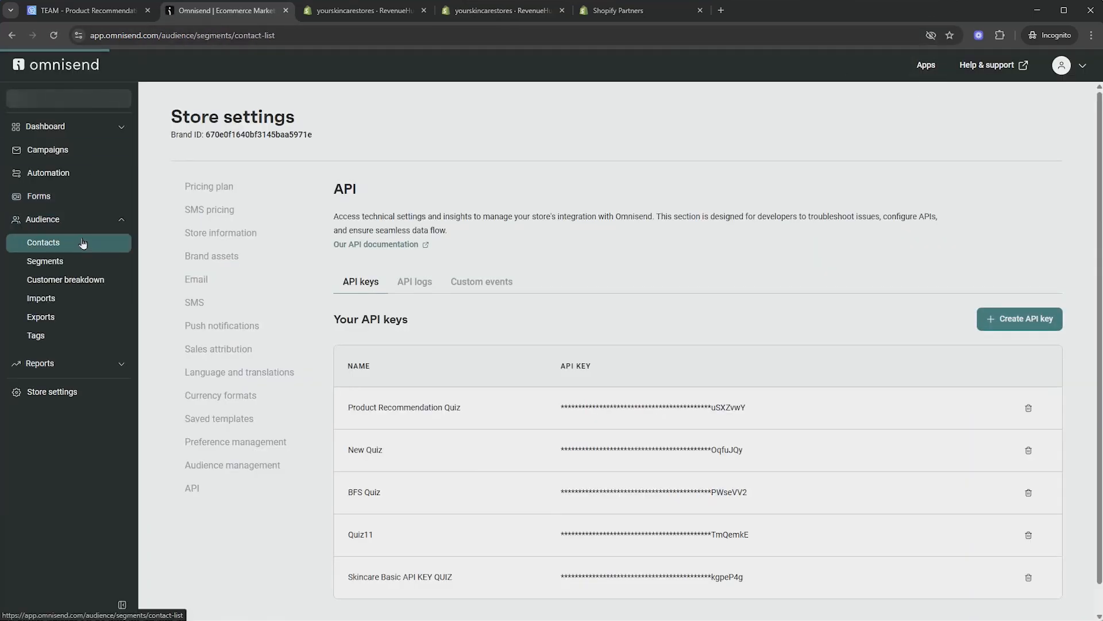
pyautogui.scroll(-3, 310, 316)
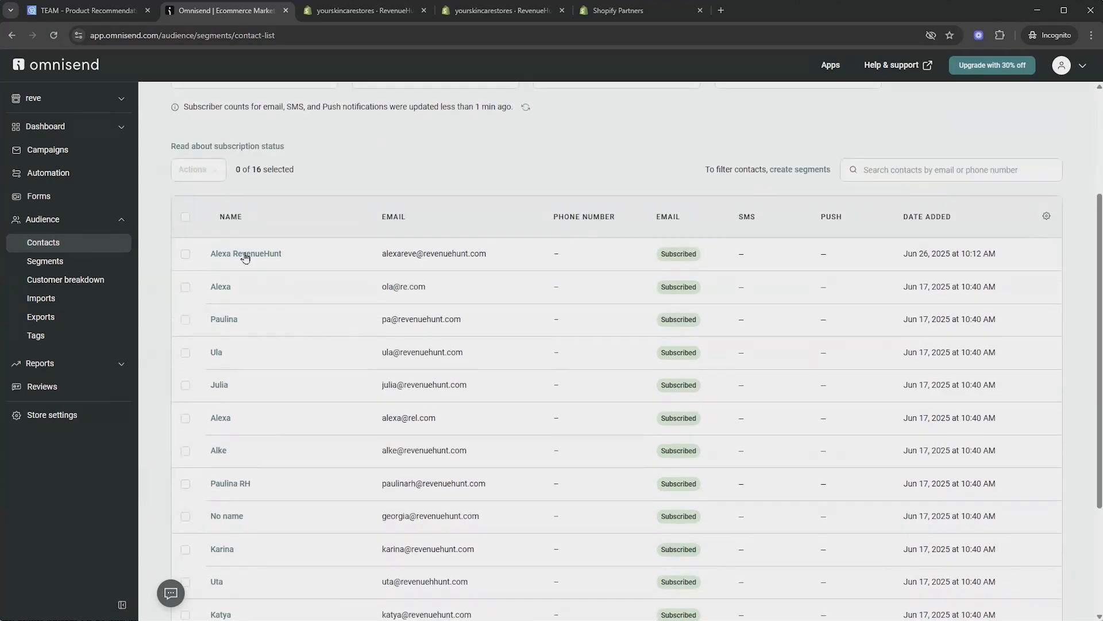
pyautogui.scroll(2, 309, 258)
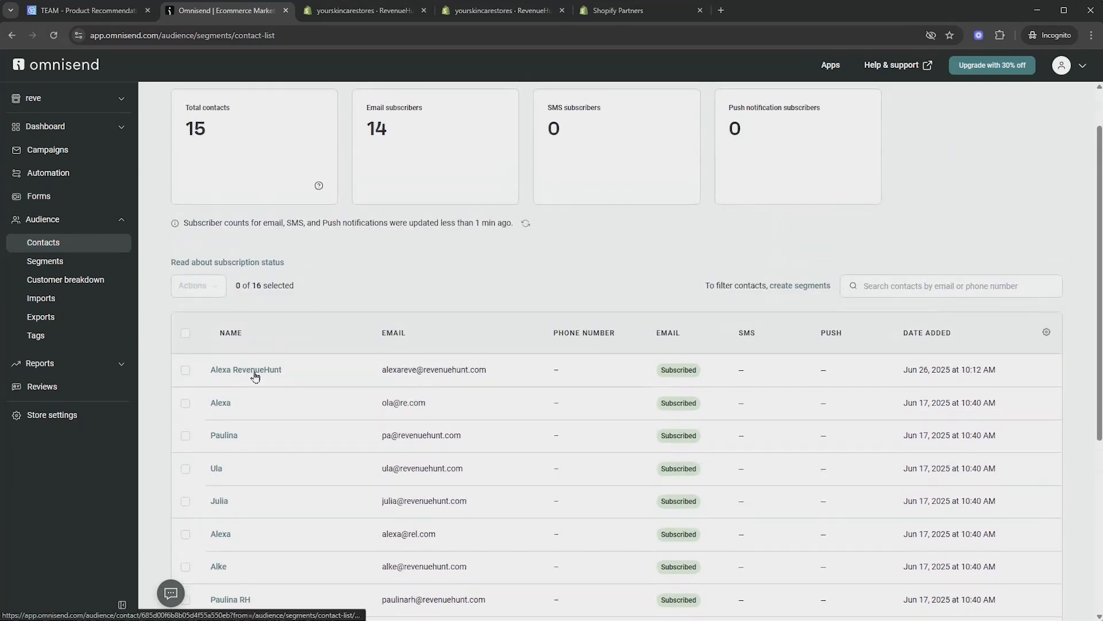
pyautogui.click(255, 376)
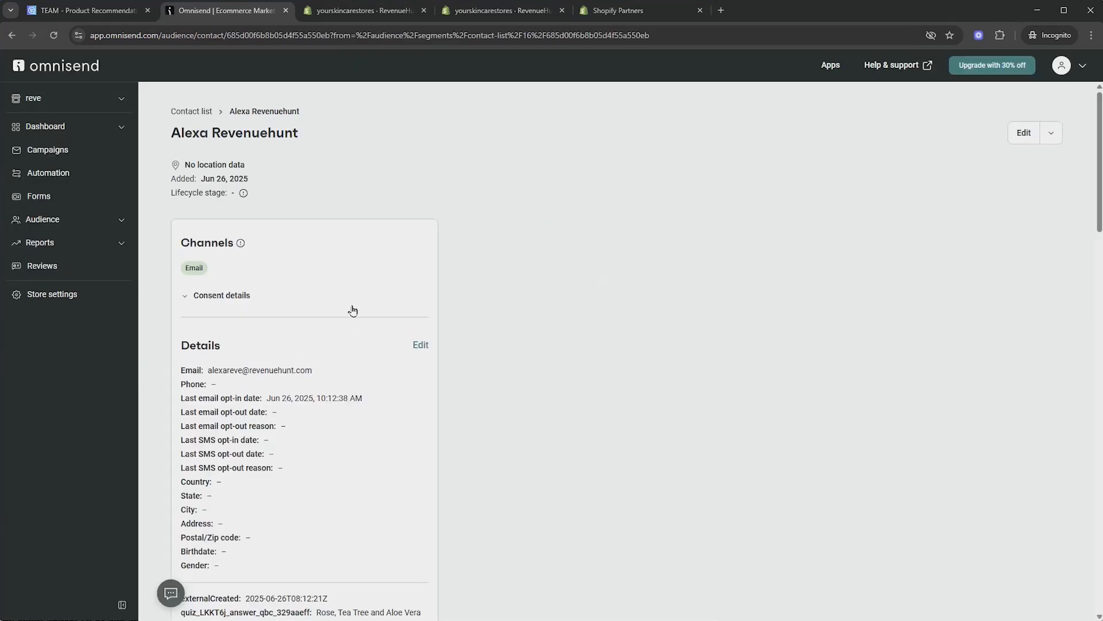
# Scroll through the contact's quiz_LKKT6j custom fields to review the synced quiz answers
pyautogui.scroll(-6, 352, 311)
pyautogui.moveTo(167, 250); pyautogui.dragTo(335, 363)
pyautogui.scroll(-4, 339, 316)
pyautogui.scroll(-14, 338, 339)
pyautogui.scroll(3, 368, 351)
pyautogui.click(418, 331)
pyautogui.scroll(15, 369, 309)
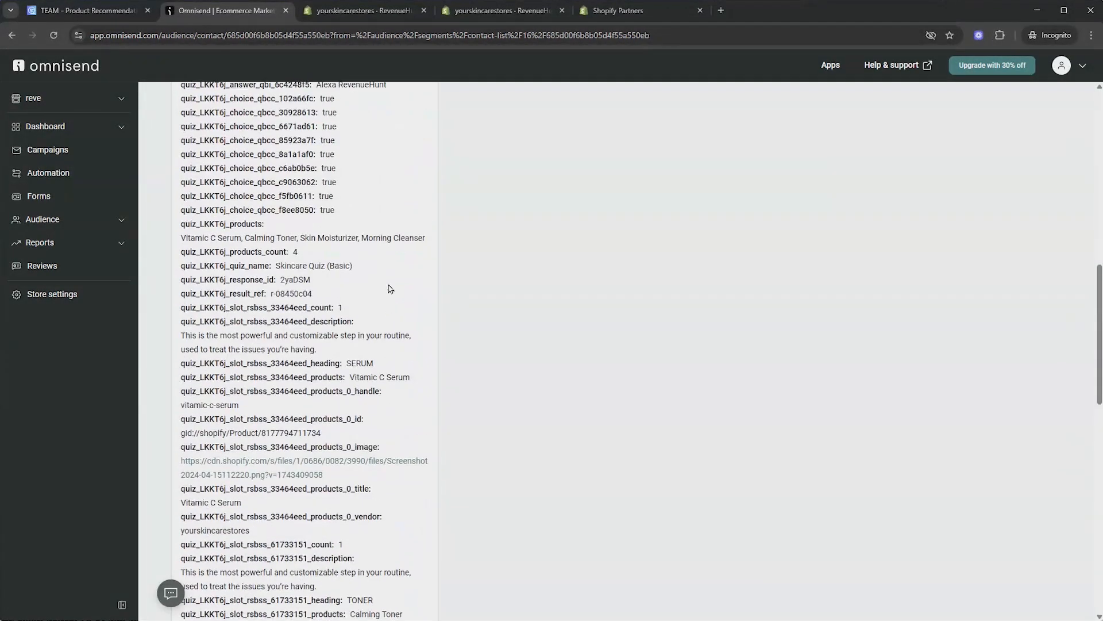
pyautogui.scroll(-15, 305, 451)
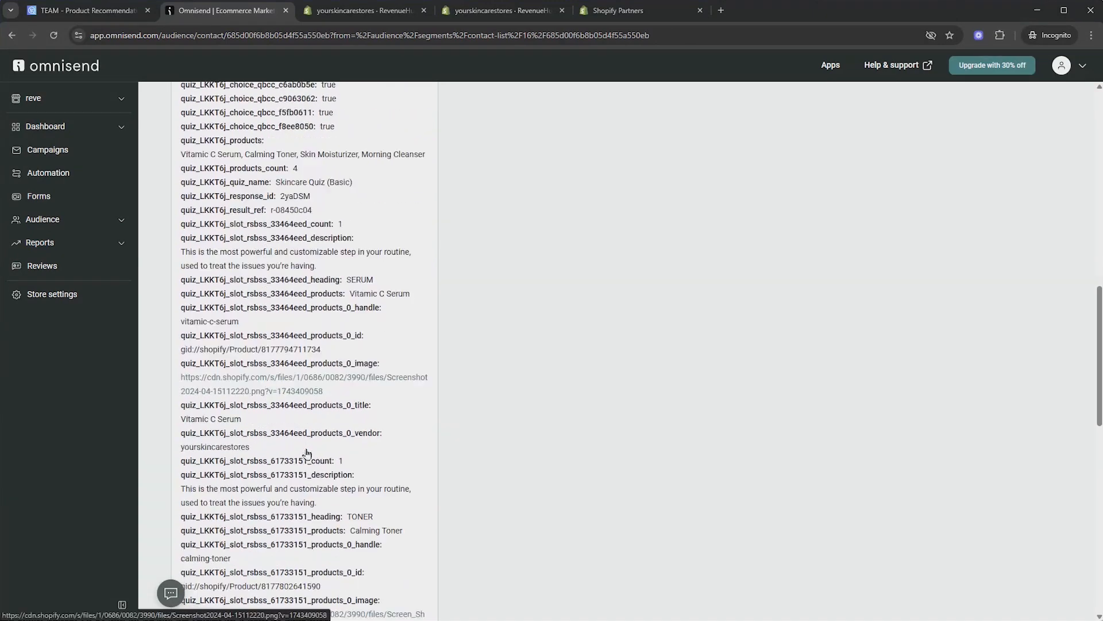
pyautogui.scroll(11, 339, 500)
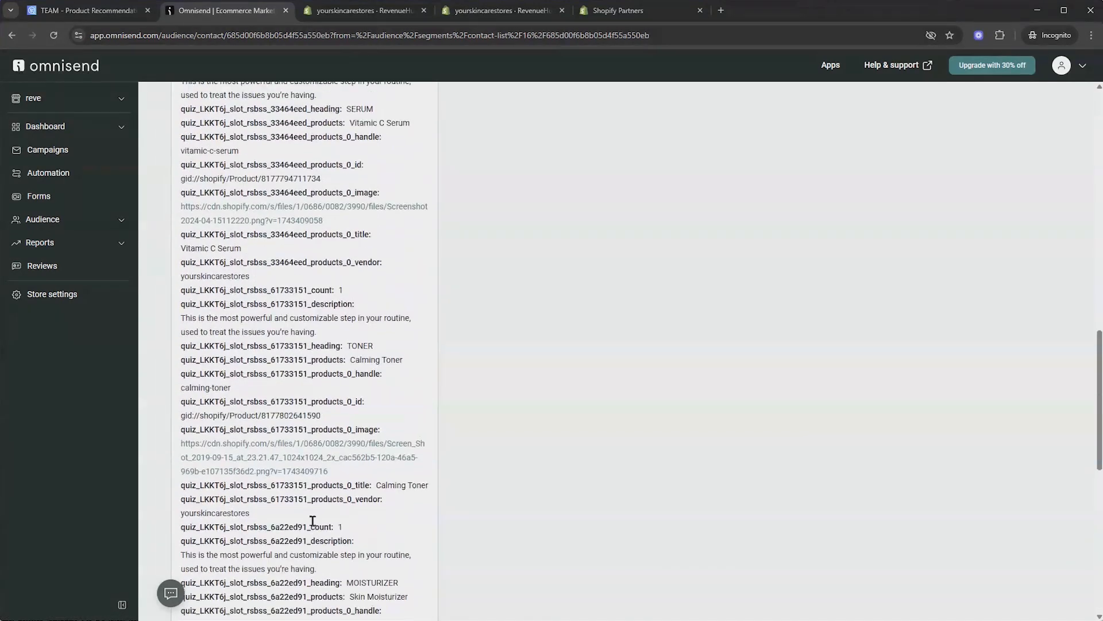
pyautogui.scroll(14, 357, 484)
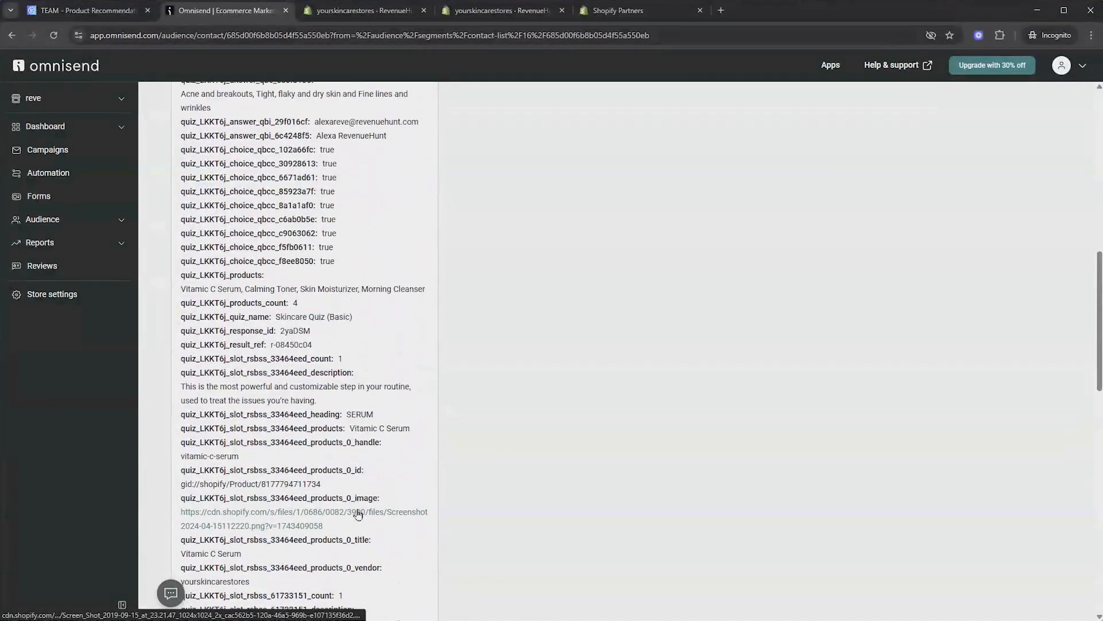
pyautogui.scroll(2, 379, 467)
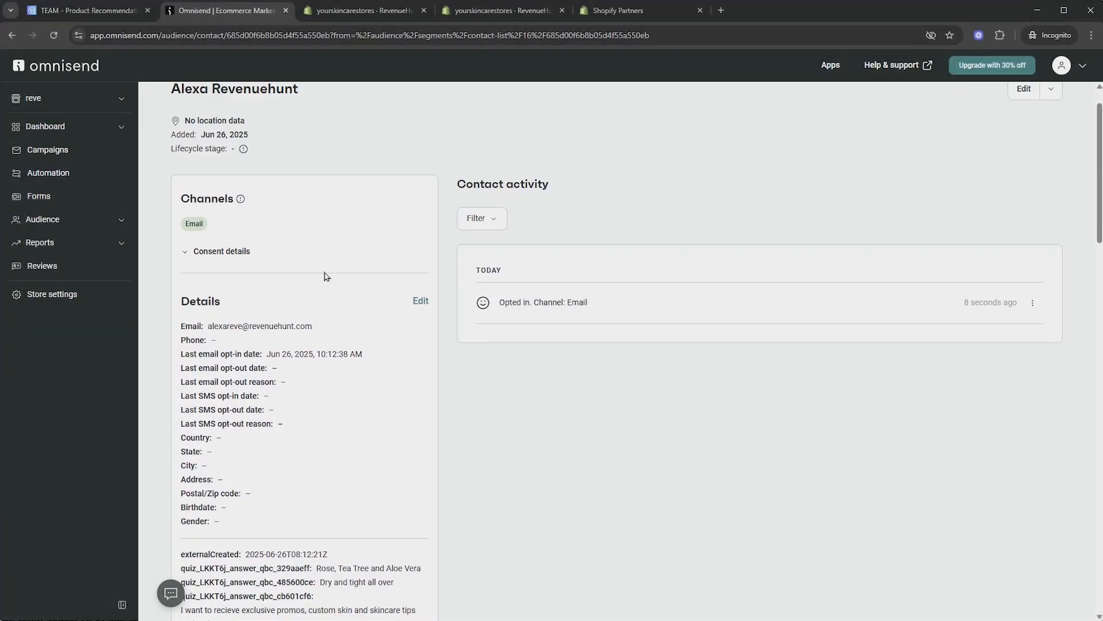
pyautogui.scroll(-5, 324, 276)
# Select and copy the property name quiz_LKKT6j_quiz_name from the contact's profile
pyautogui.scroll(-3, 325, 276)
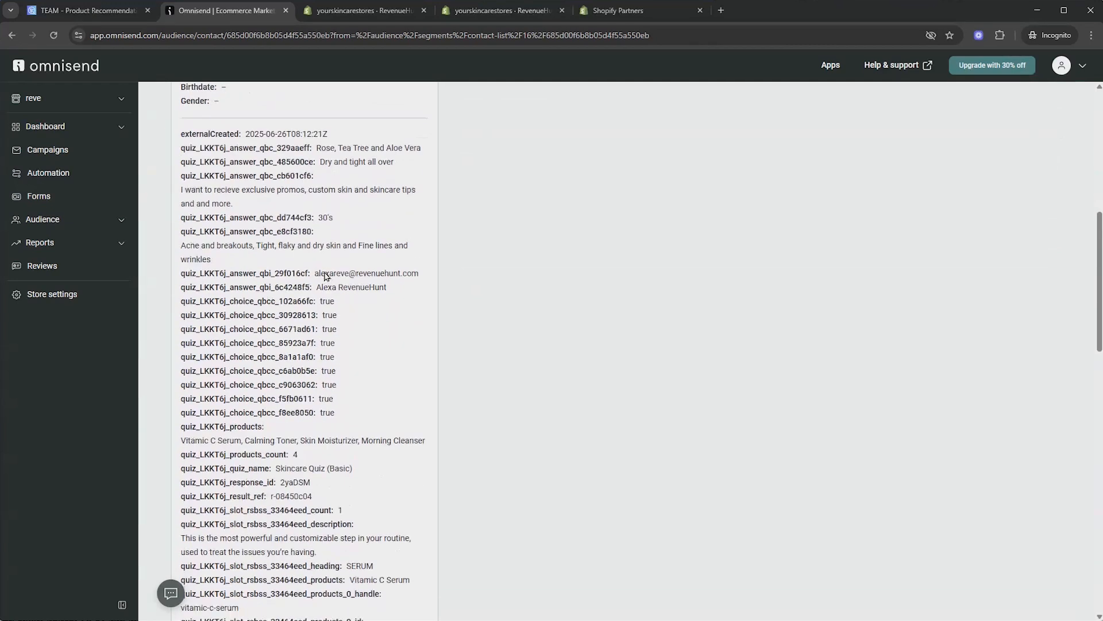
pyautogui.scroll(2, 324, 273)
pyautogui.scroll(7, 323, 271)
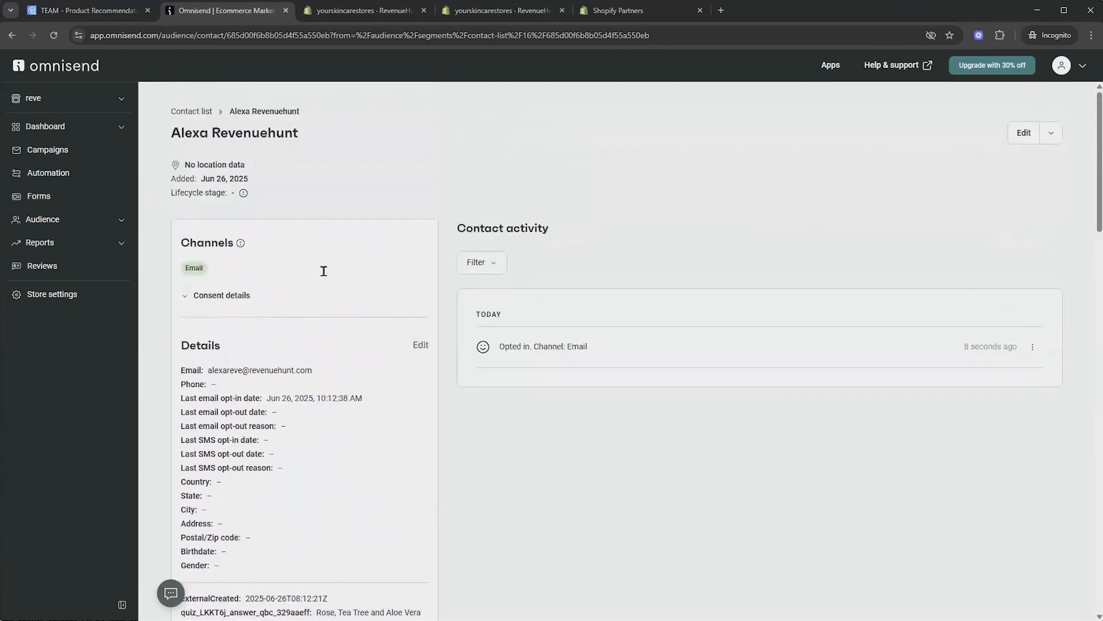
pyautogui.scroll(-10, 291, 279)
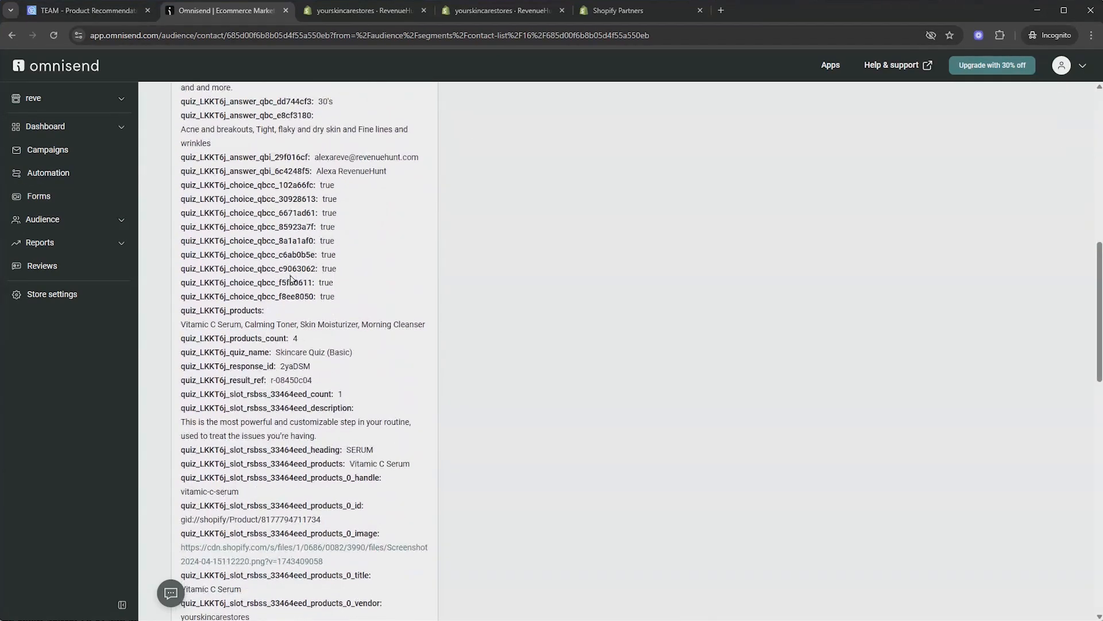
pyautogui.scroll(-2, 242, 266)
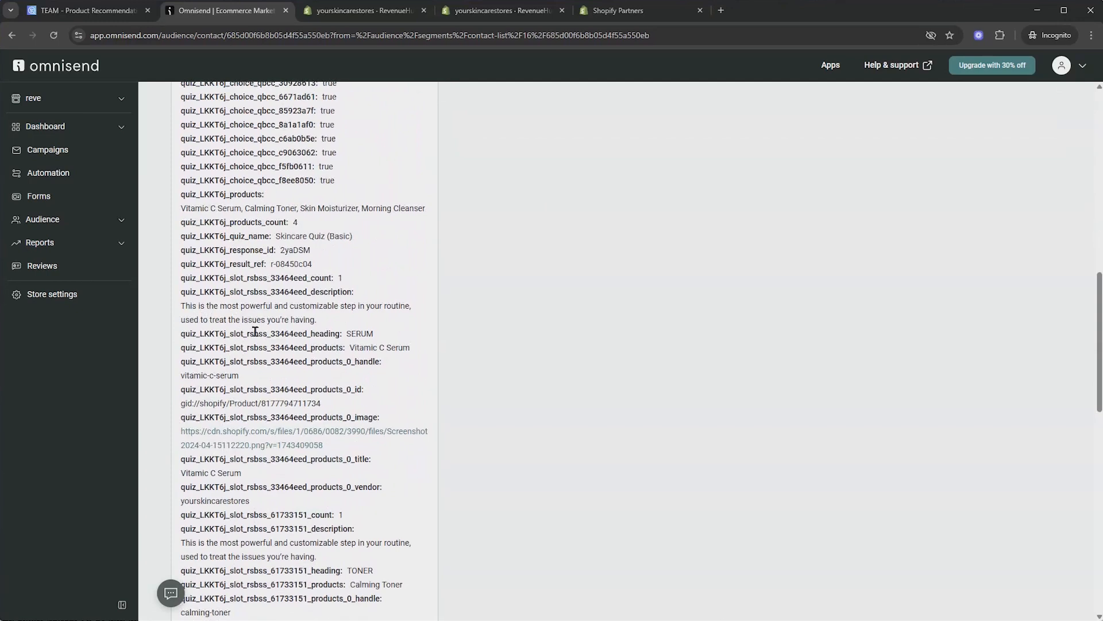
pyautogui.moveTo(181, 240); pyautogui.dragTo(259, 233)
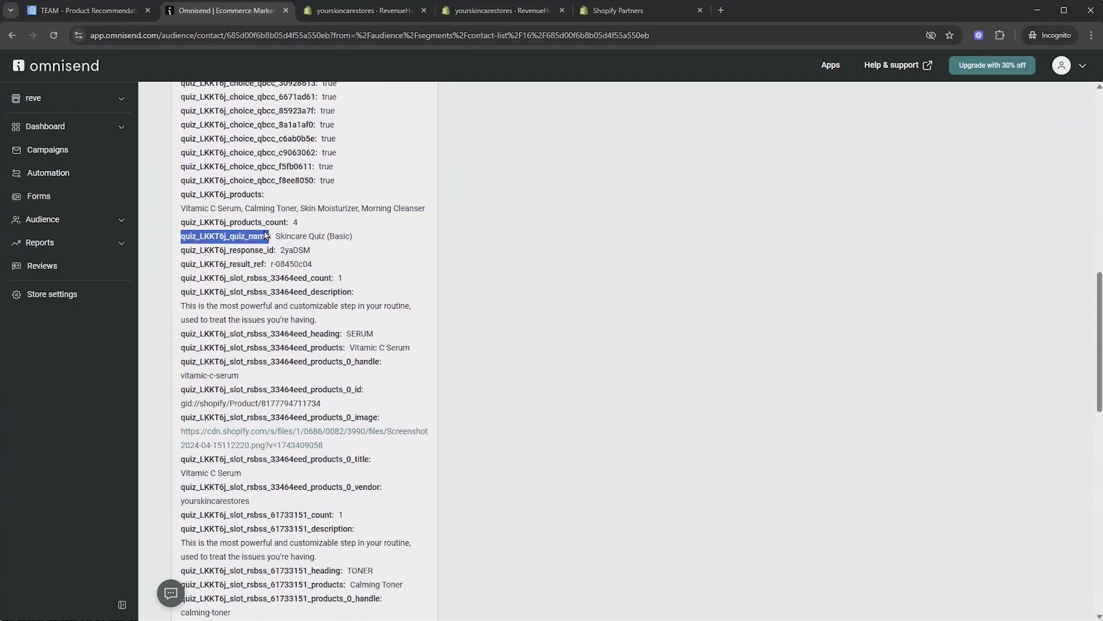
pyautogui.rightClick(266, 235)
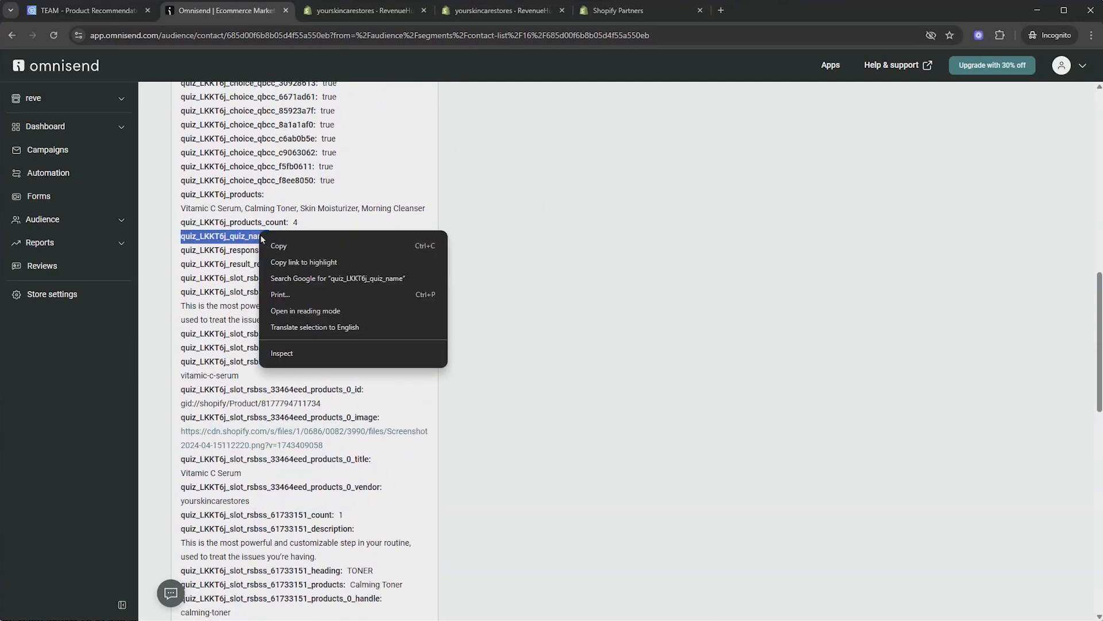
pyautogui.click(292, 246)
pyautogui.scroll(2, 335, 295)
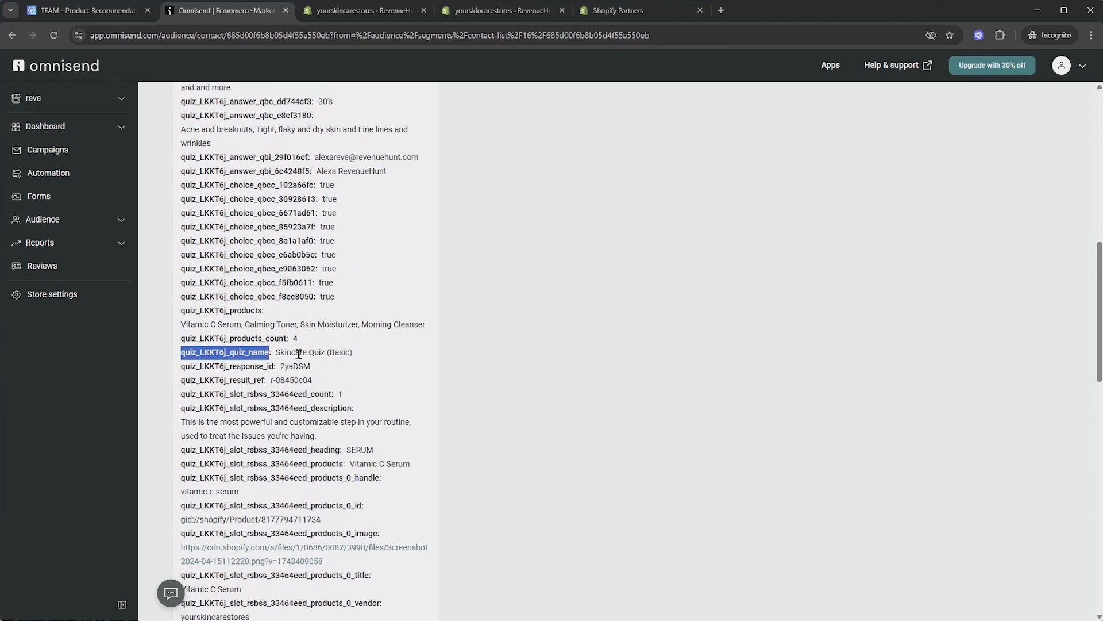
pyautogui.click(128, 219)
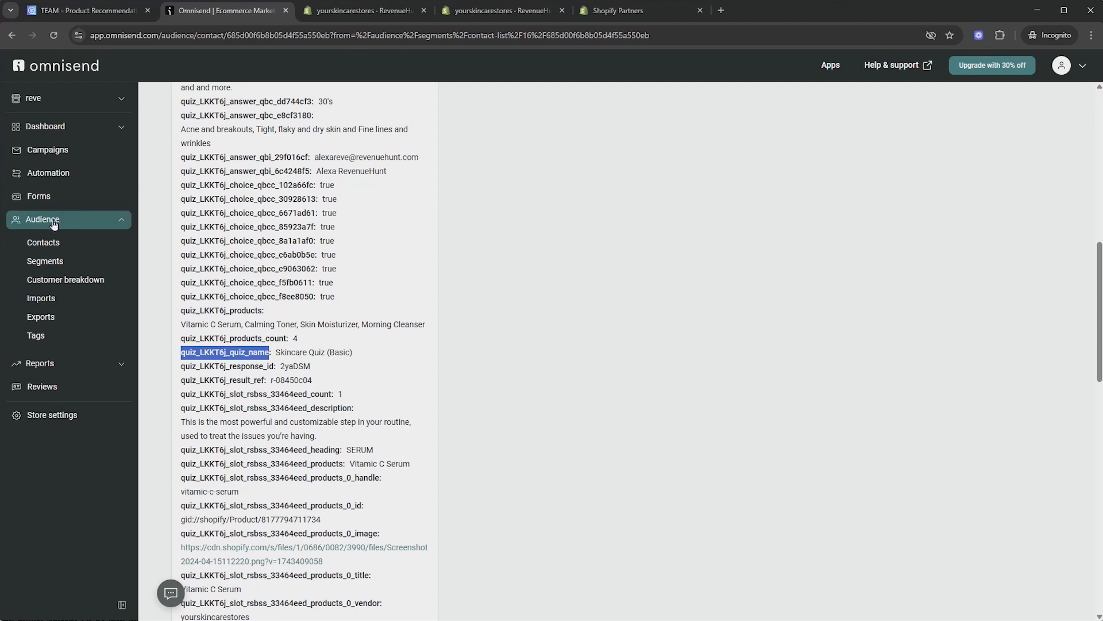
# Start a new segment from scratch filtered on the pasted quiz_LKKT6j_quiz_name property
pyautogui.click(56, 265)
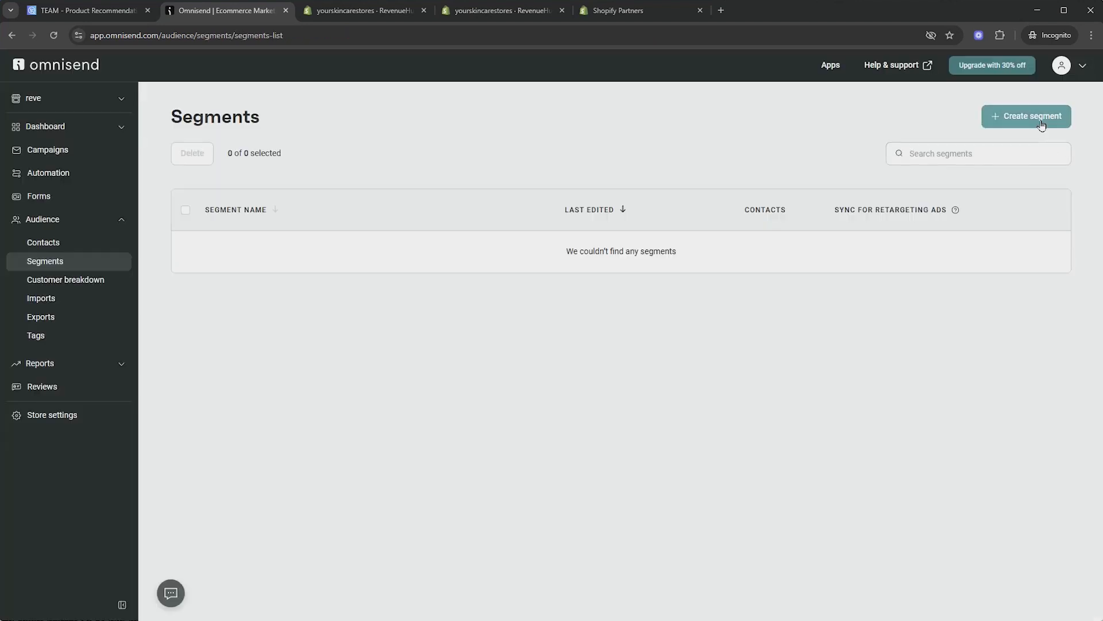
pyautogui.click(1043, 122)
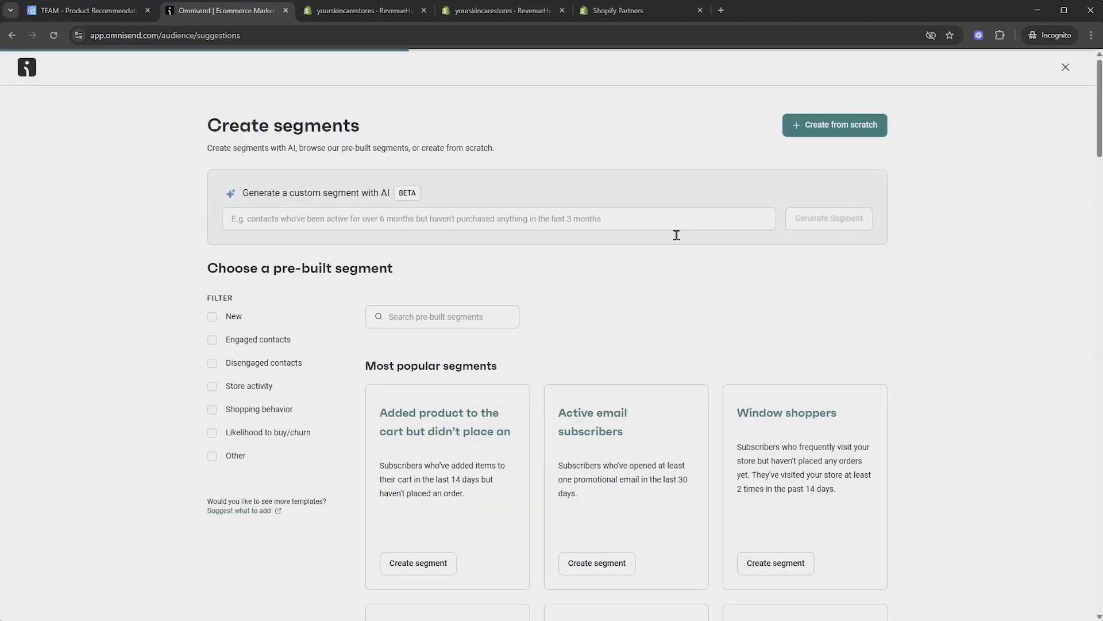
pyautogui.click(835, 131)
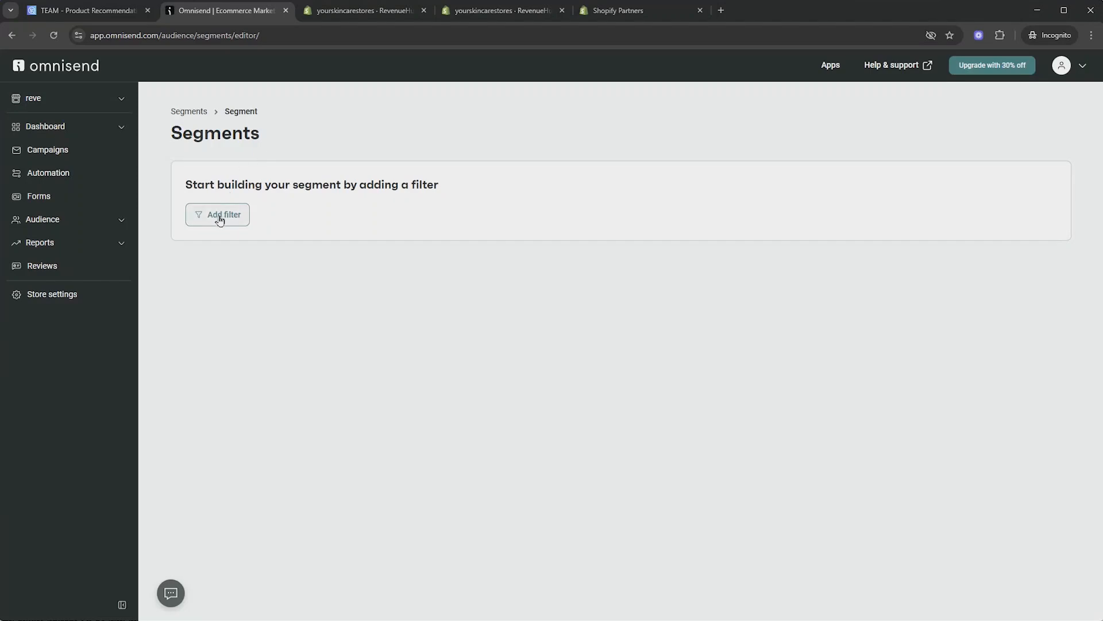
pyautogui.click(219, 220)
pyautogui.click(281, 247)
pyautogui.rightClick(281, 248)
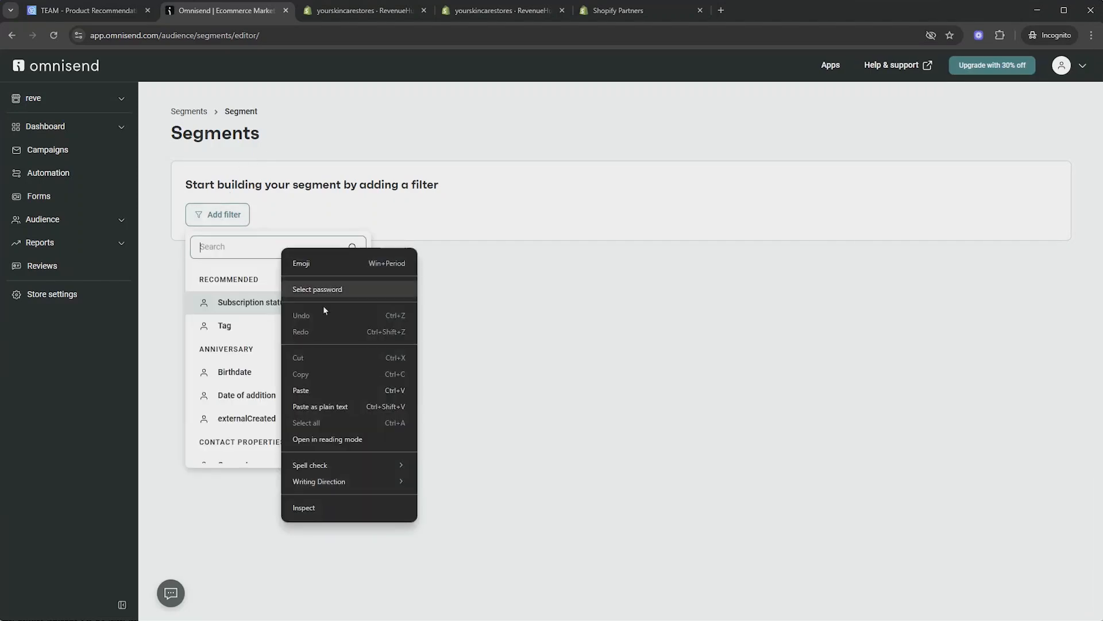
pyautogui.click(307, 391)
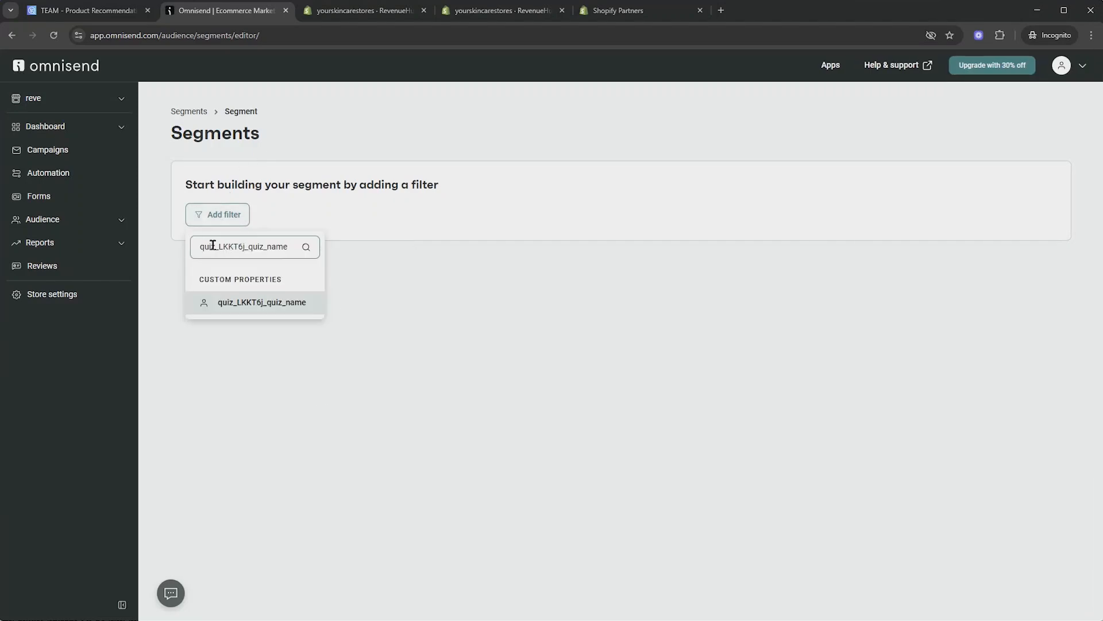
pyautogui.click(260, 302)
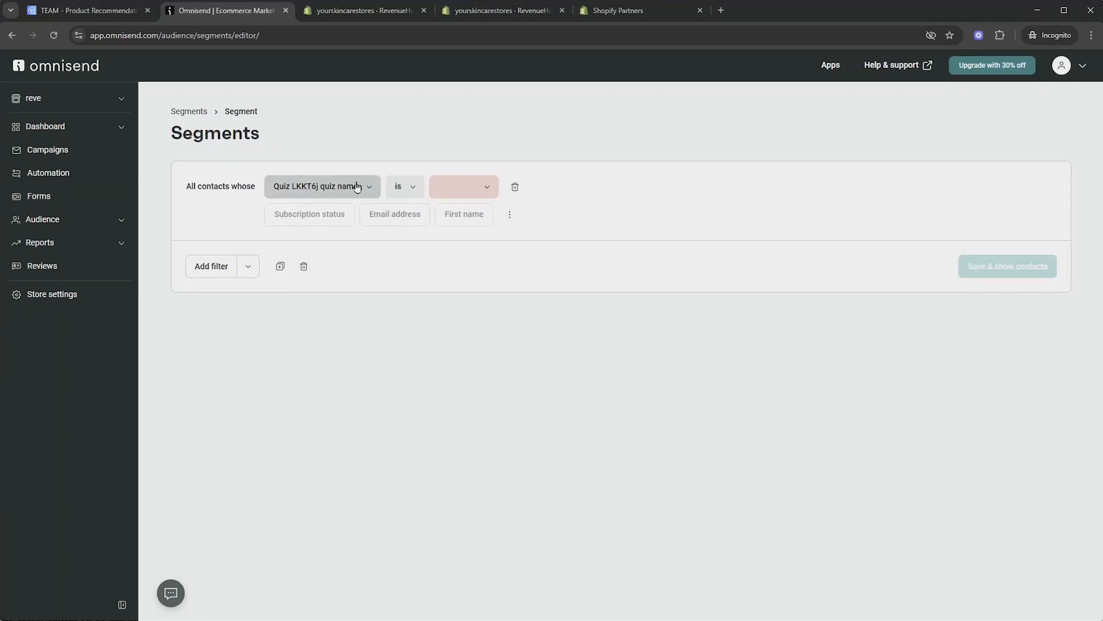
# Set the filter value to Skincare Quiz (Basic) and save as 'Skincare Quiz Basic Segement'
pyautogui.click(463, 188)
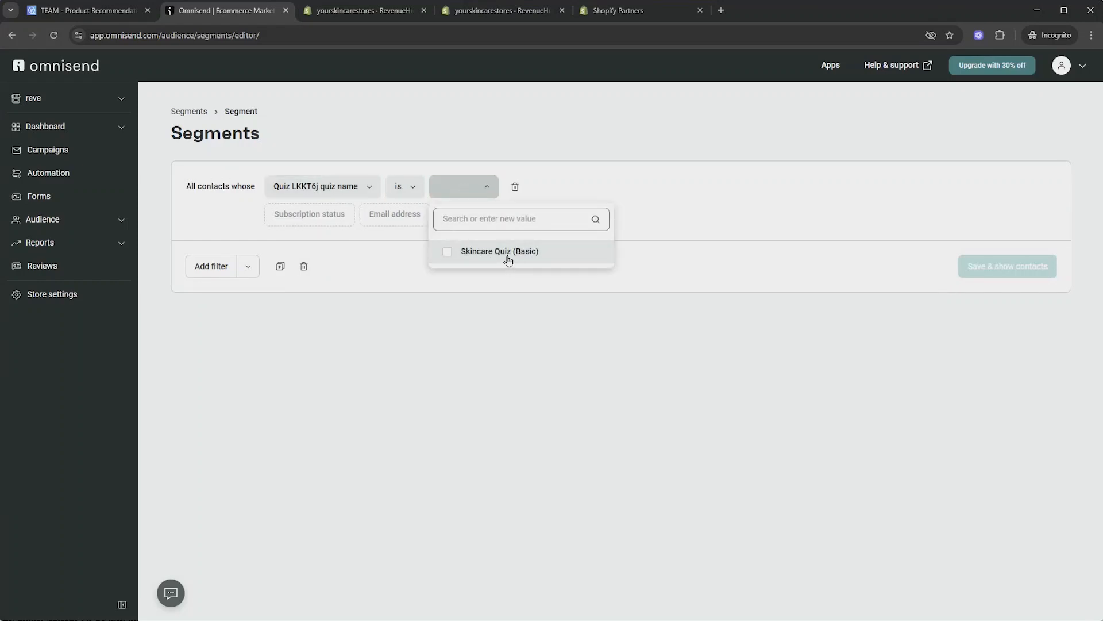
pyautogui.click(509, 259)
pyautogui.click(894, 316)
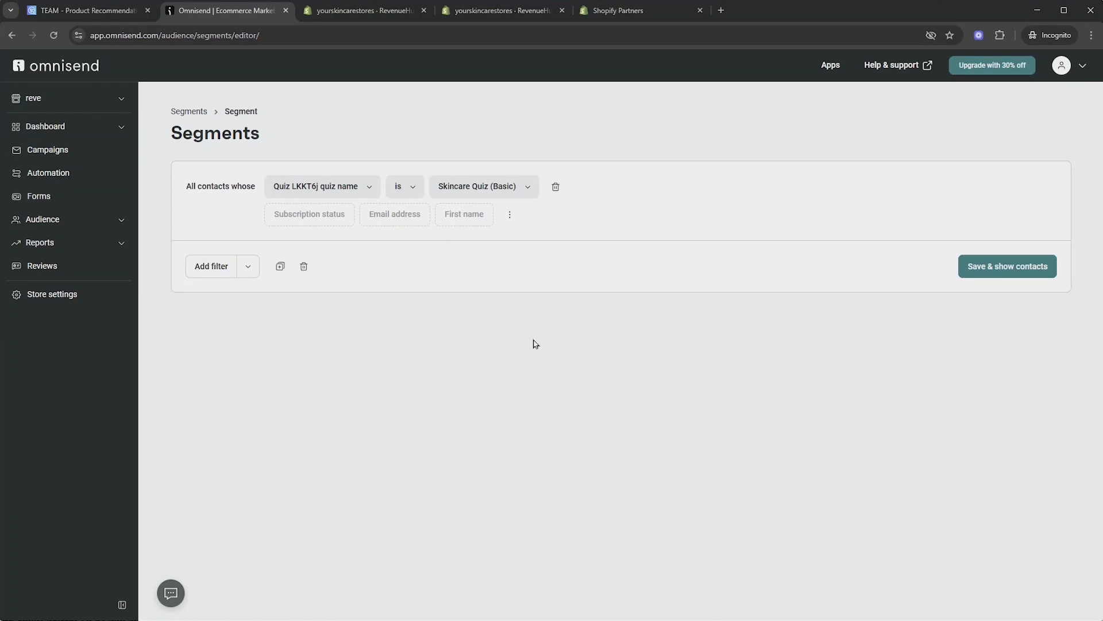
pyautogui.click(1025, 270)
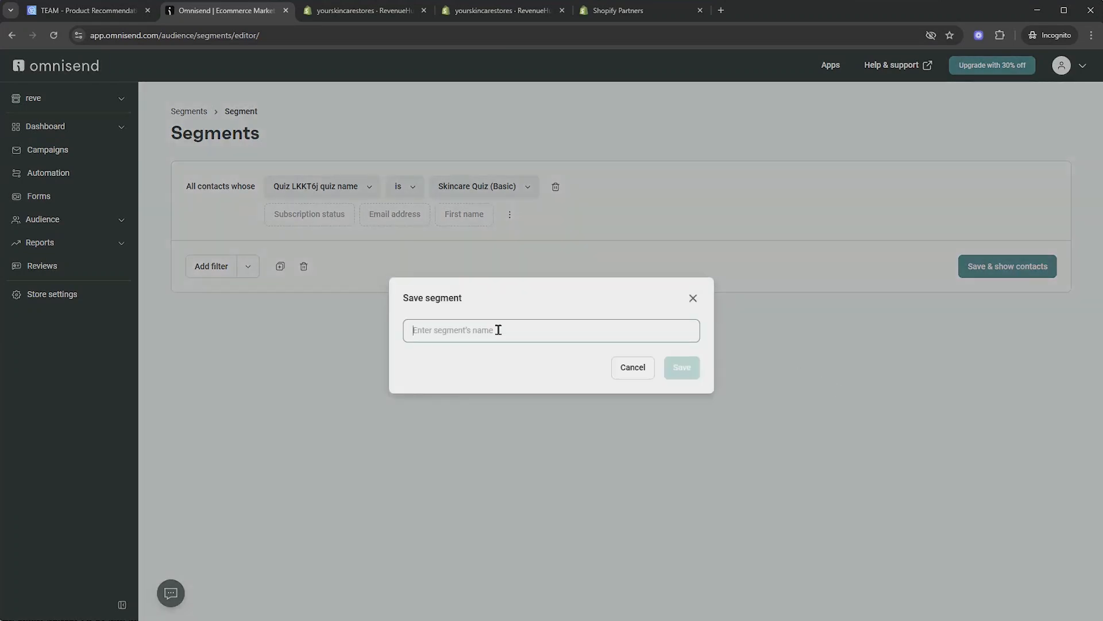
pyautogui.write('Skincare Quiz Basic Segement')
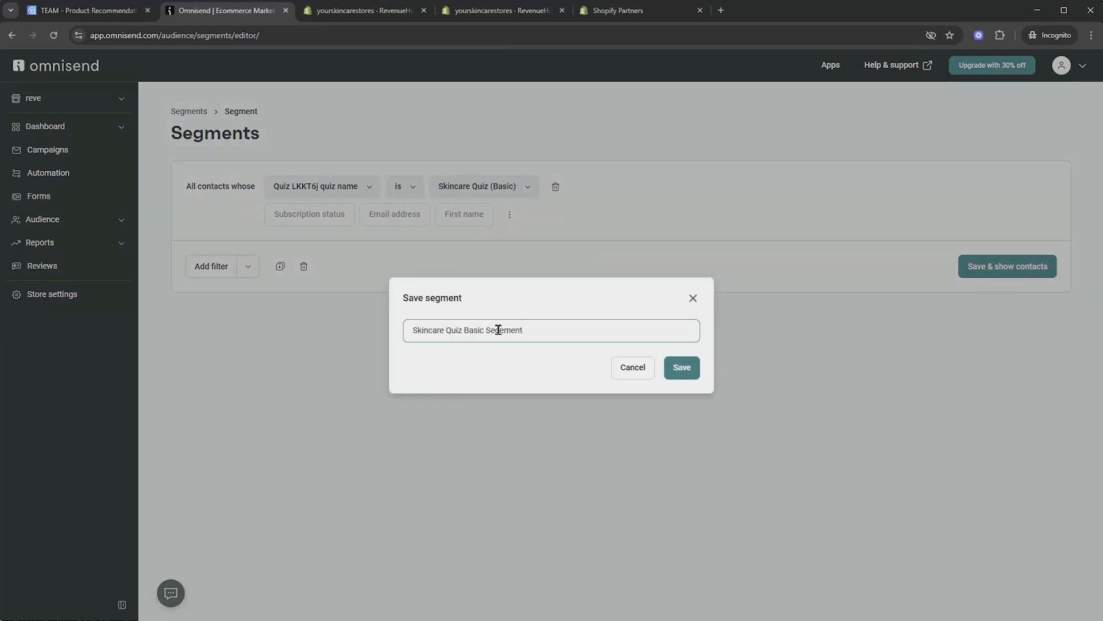
pyautogui.click(687, 371)
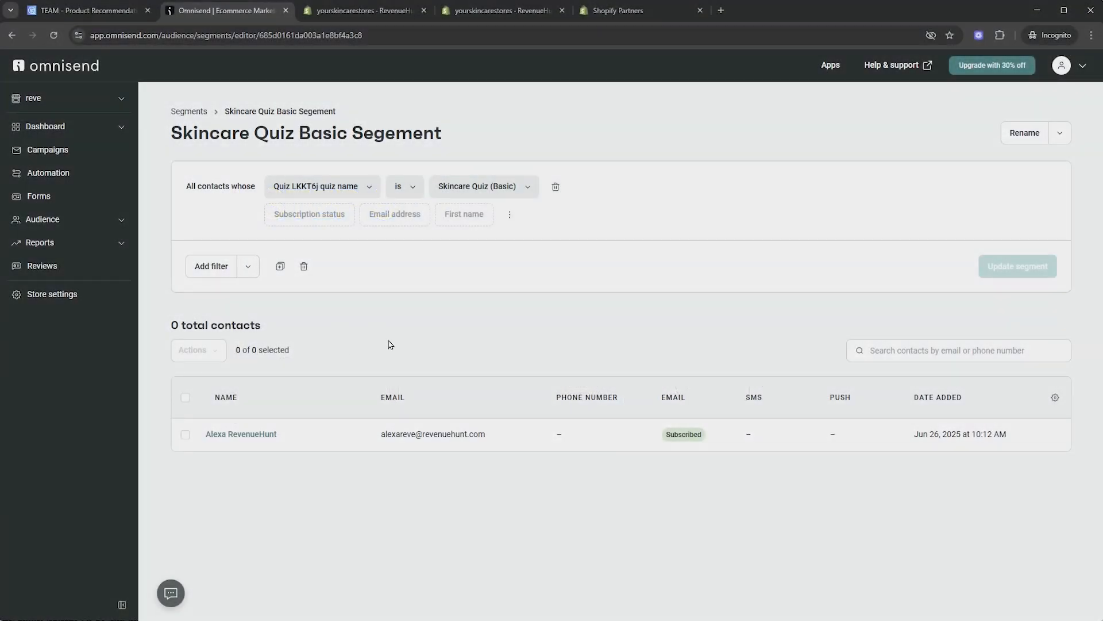
# Start a new custom automation workflow from scratch
pyautogui.click(68, 177)
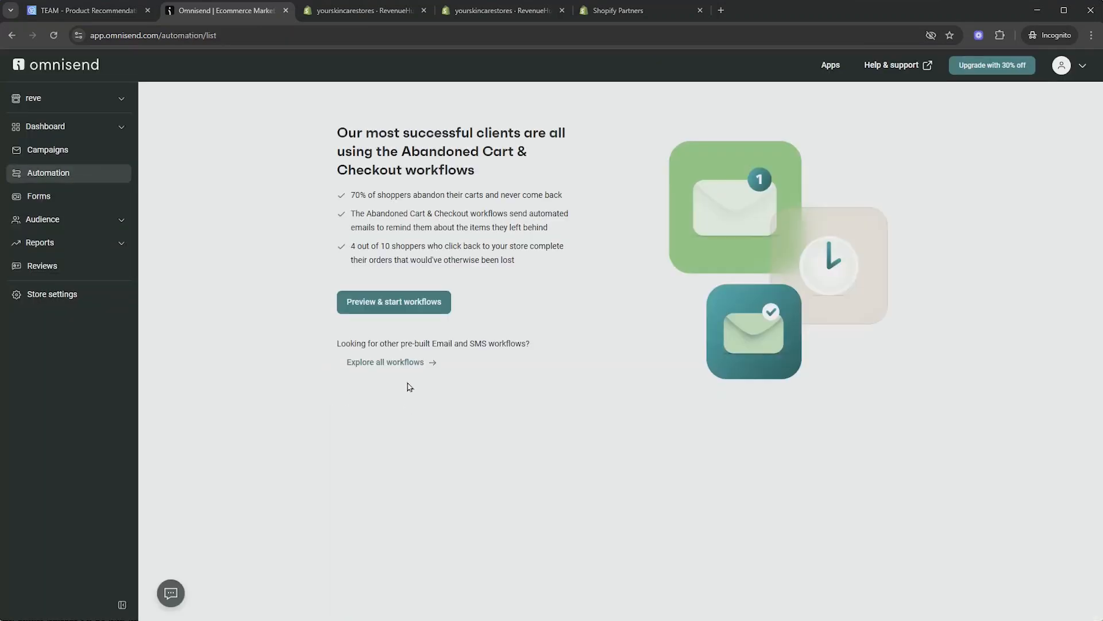
pyautogui.click(397, 363)
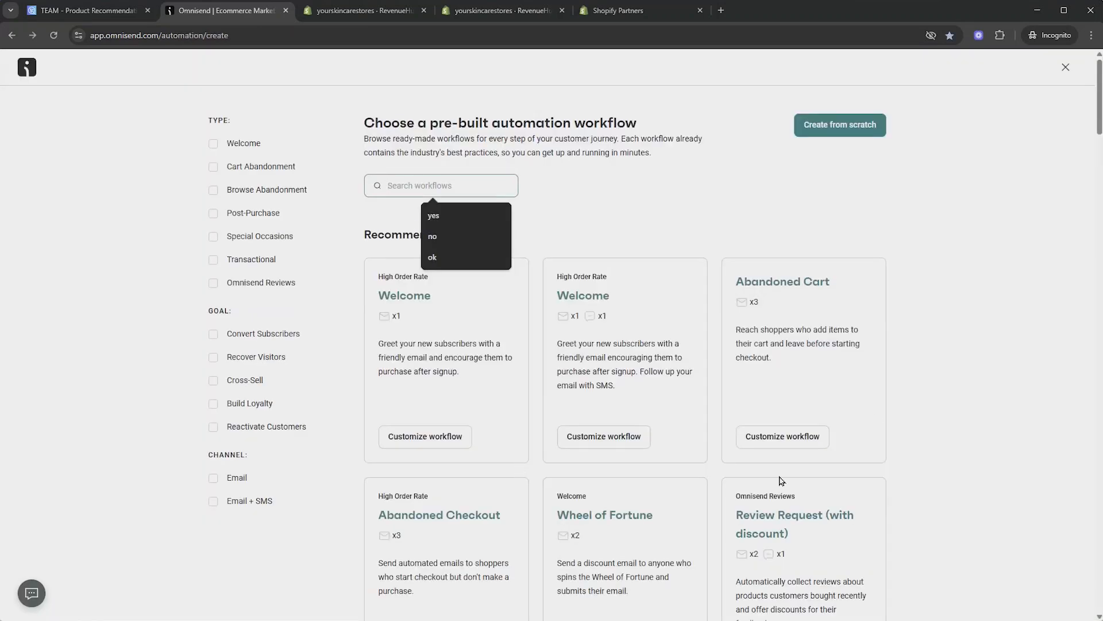
pyautogui.click(853, 130)
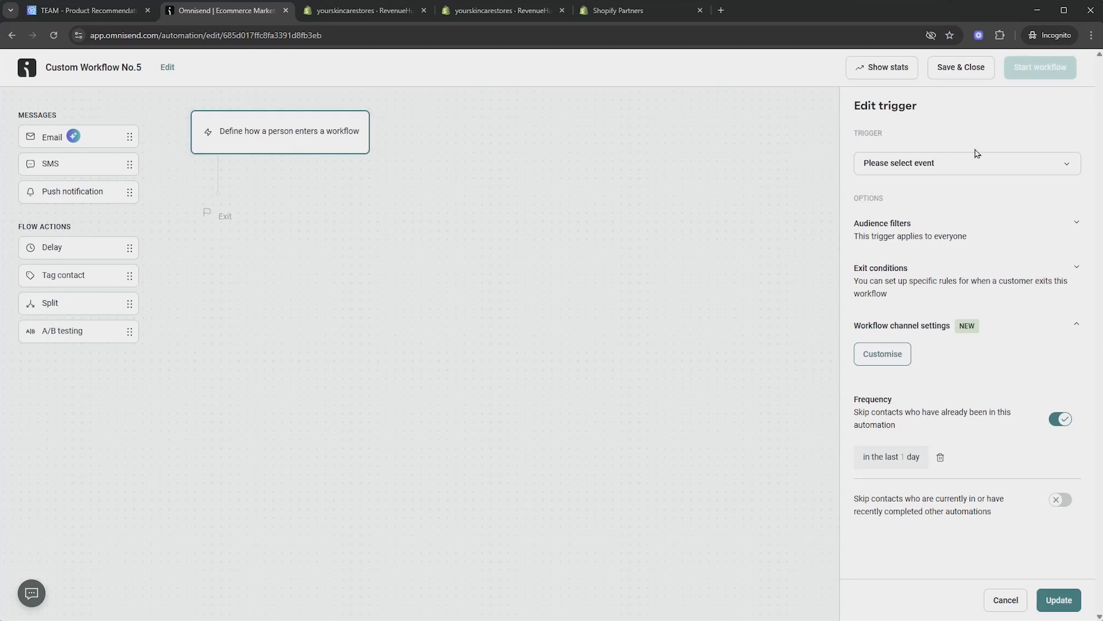
# Set the trigger to Entered segment with Skincare Quiz Basic Segement and save it
pyautogui.click(955, 169)
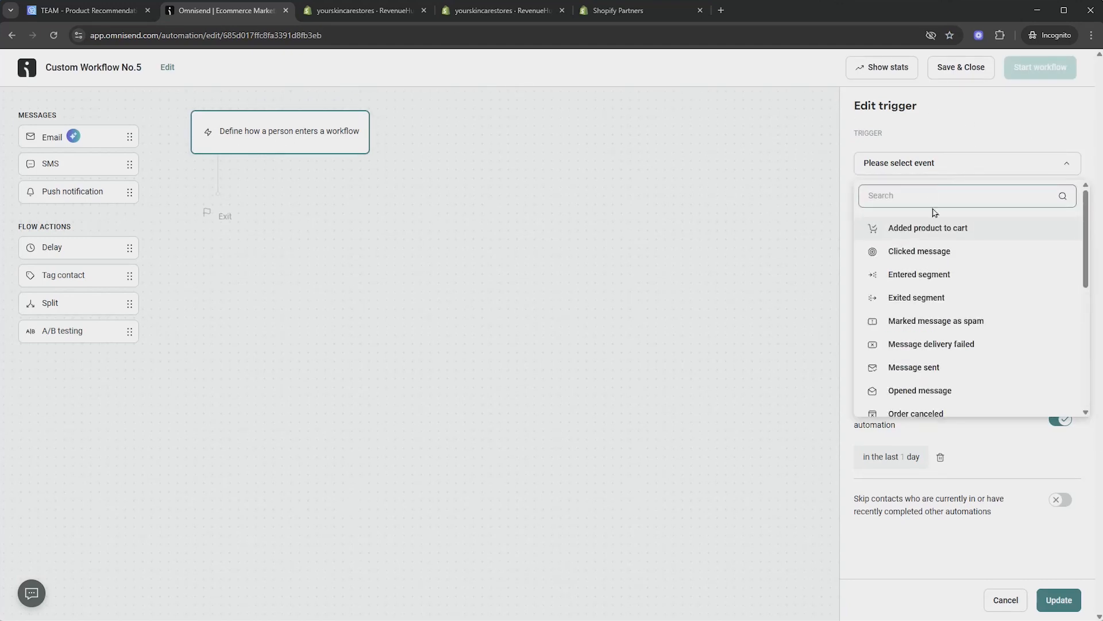
pyautogui.click(921, 277)
pyautogui.click(920, 313)
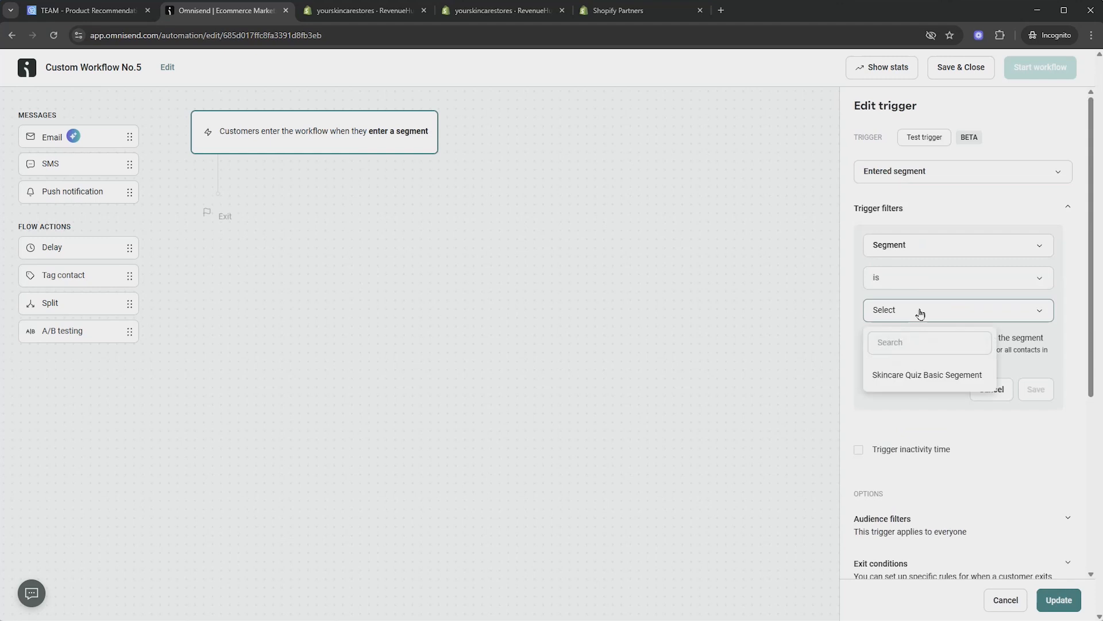
pyautogui.click(908, 377)
pyautogui.click(1036, 389)
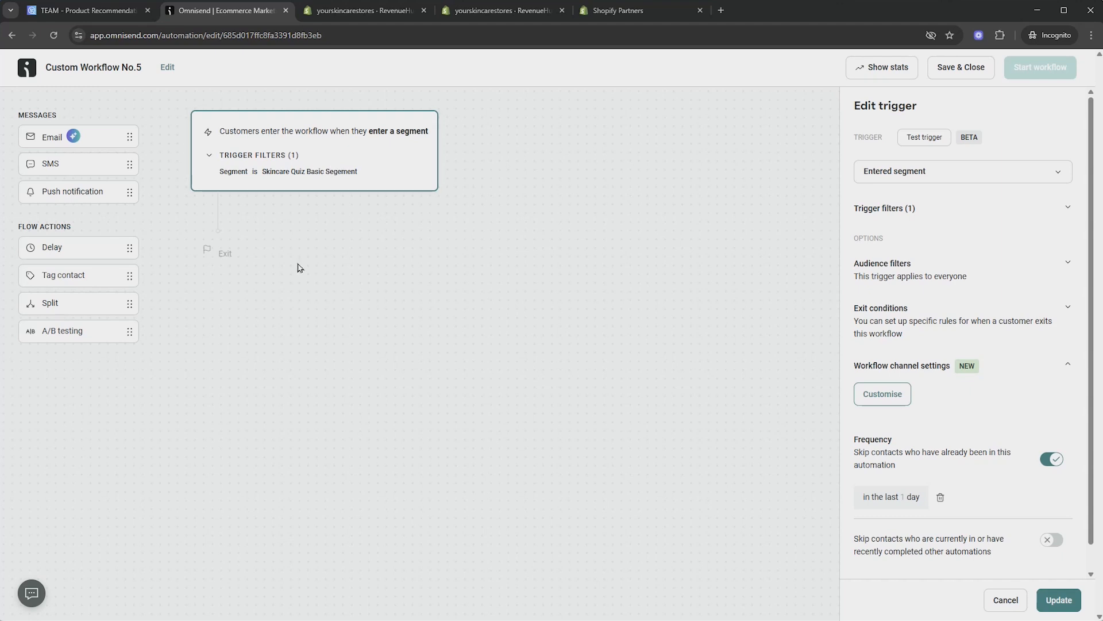
# Add an email with subject 'Your Quiz Results', preheader 'Are Here', sender RevenueHunt, then save and edit content
pyautogui.moveTo(261, 185); pyautogui.dragTo(217, 212)
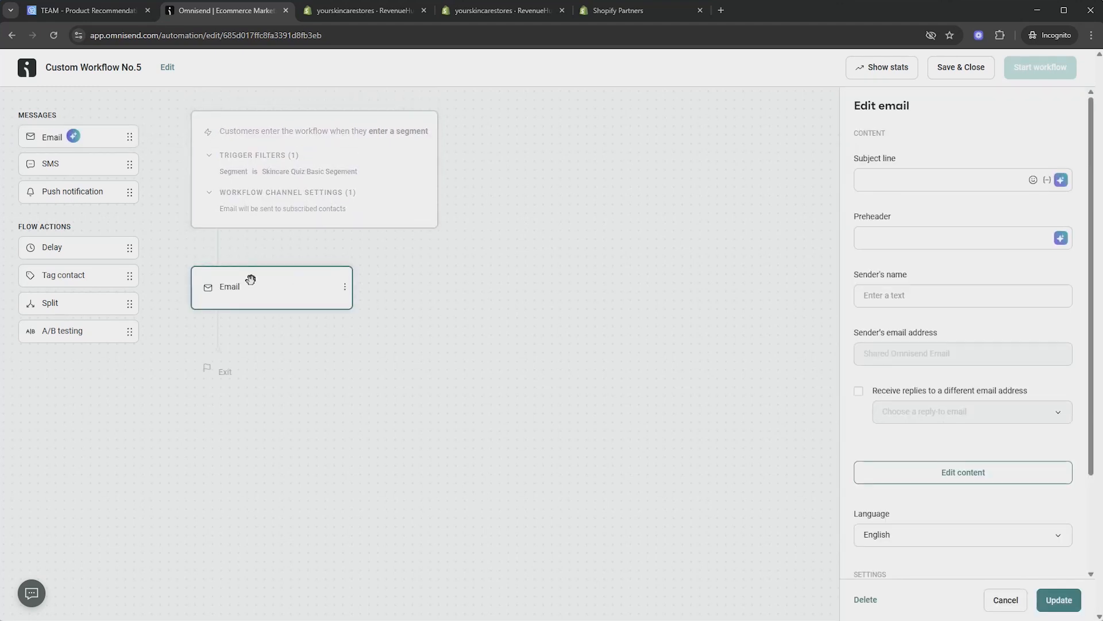
pyautogui.click(931, 182)
pyautogui.write('Your Quiz Results')
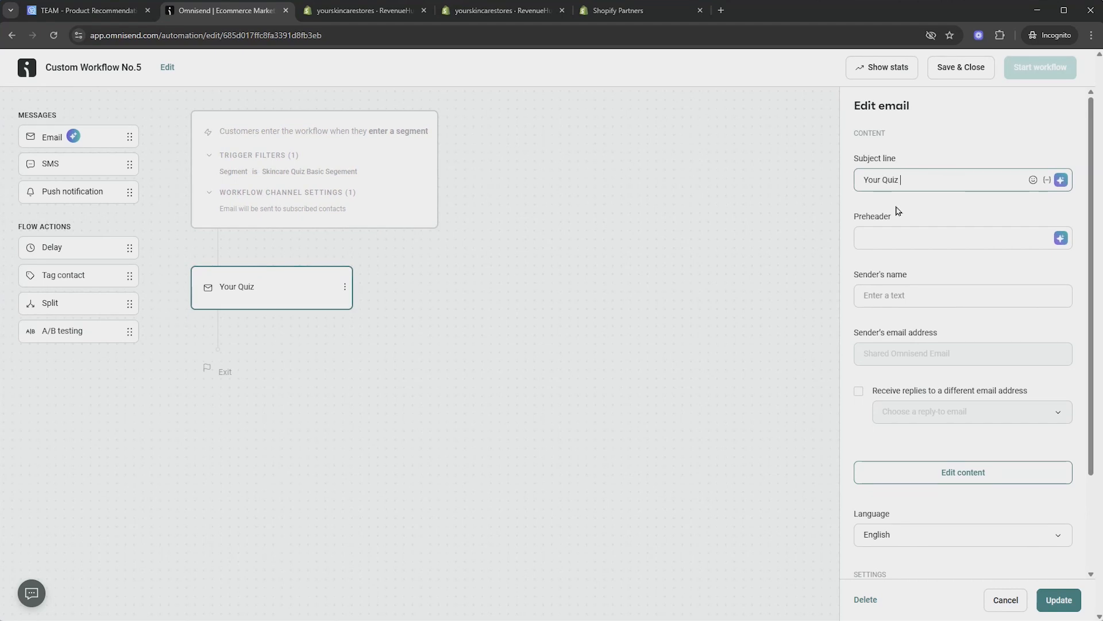
pyautogui.click(924, 237)
pyautogui.write('Are Here')
pyautogui.click(976, 296)
pyautogui.write('RevenueHunt')
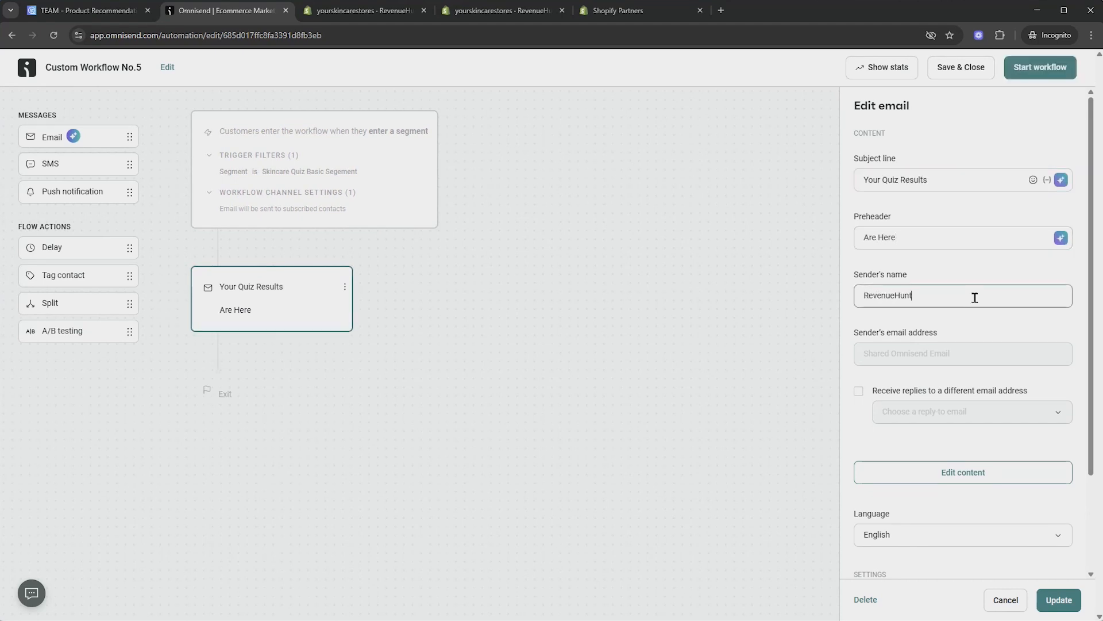
pyautogui.scroll(-2, 975, 297)
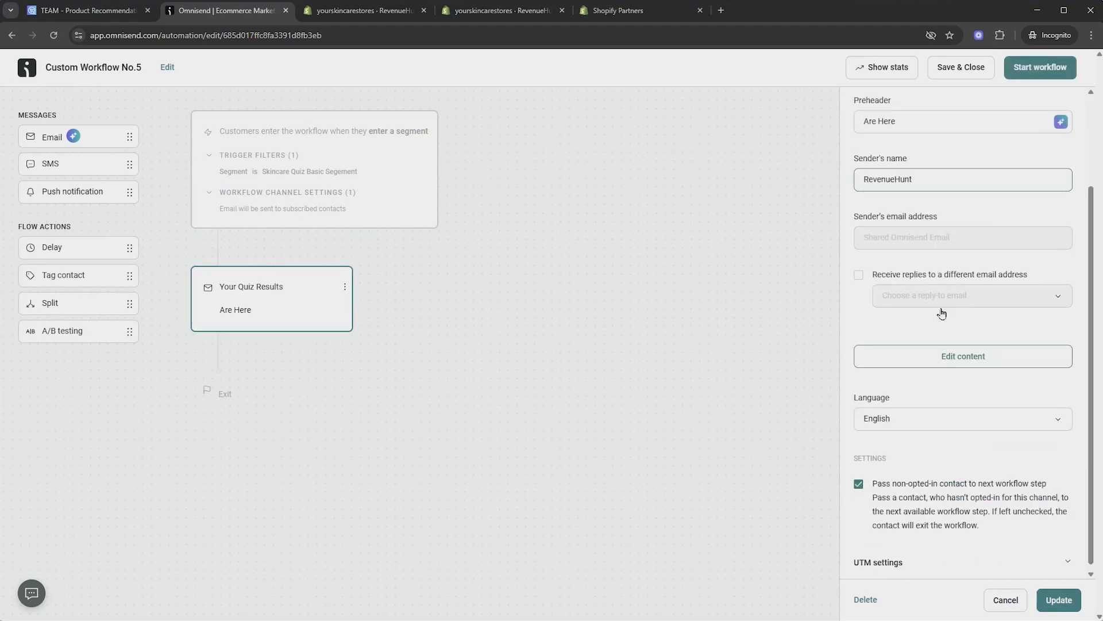
pyautogui.click(937, 357)
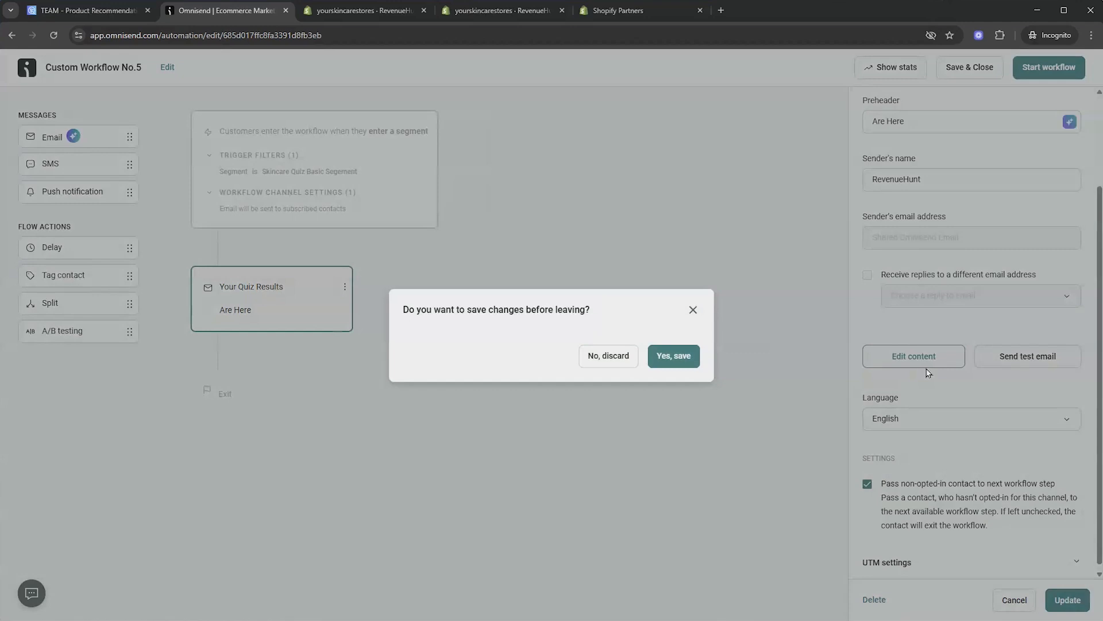
pyautogui.click(672, 355)
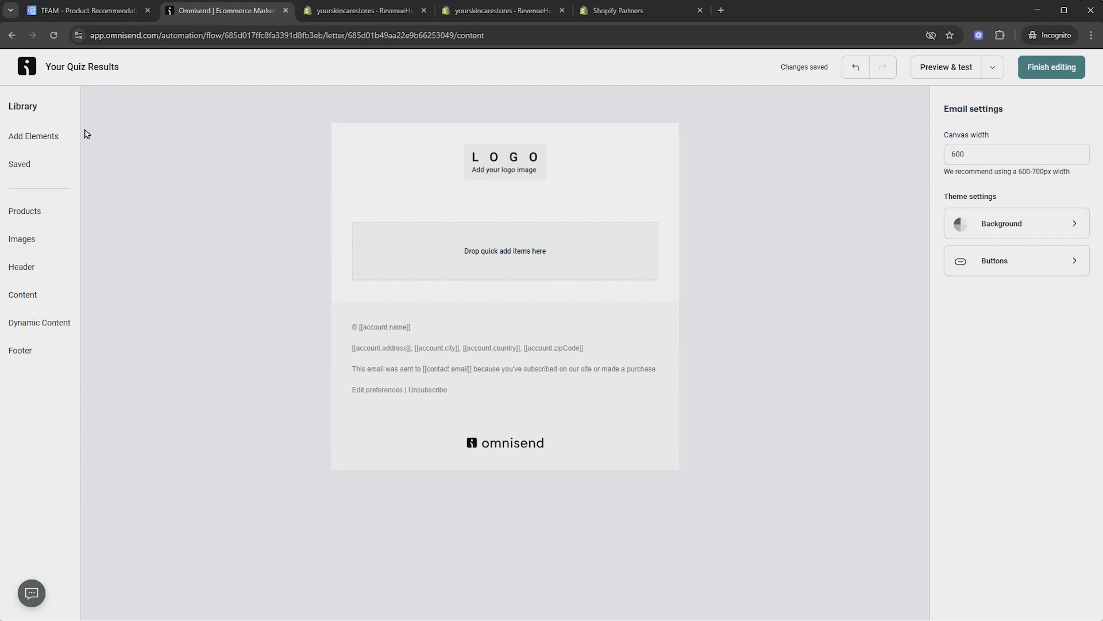
# Drag an HTML Code block into the empty email body and select its placeholder code
pyautogui.click(55, 140)
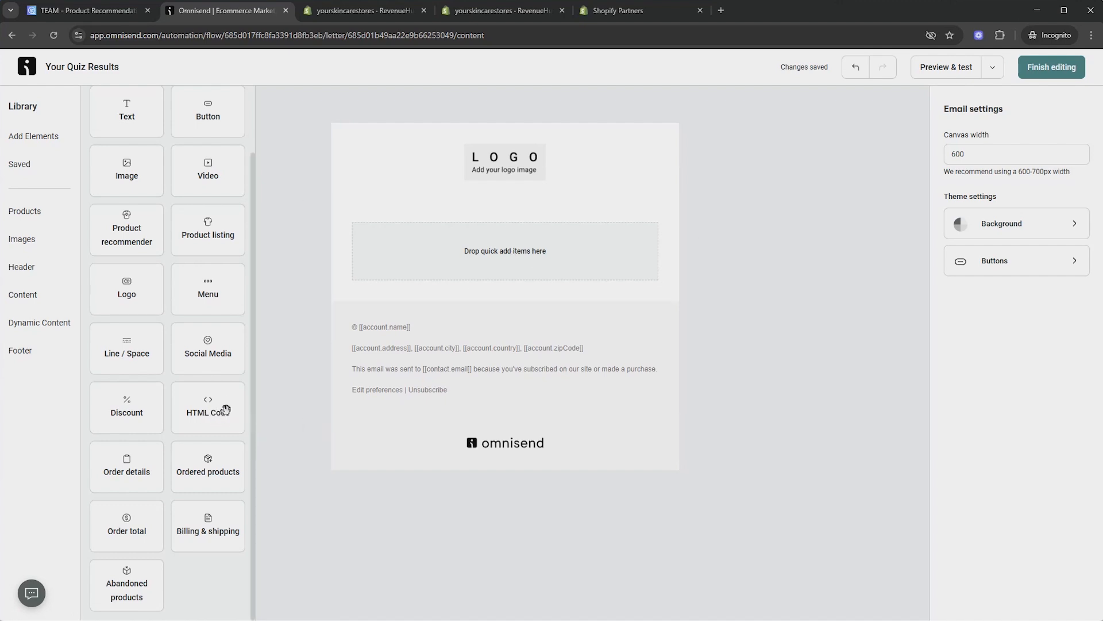
pyautogui.moveTo(211, 412); pyautogui.dragTo(437, 253)
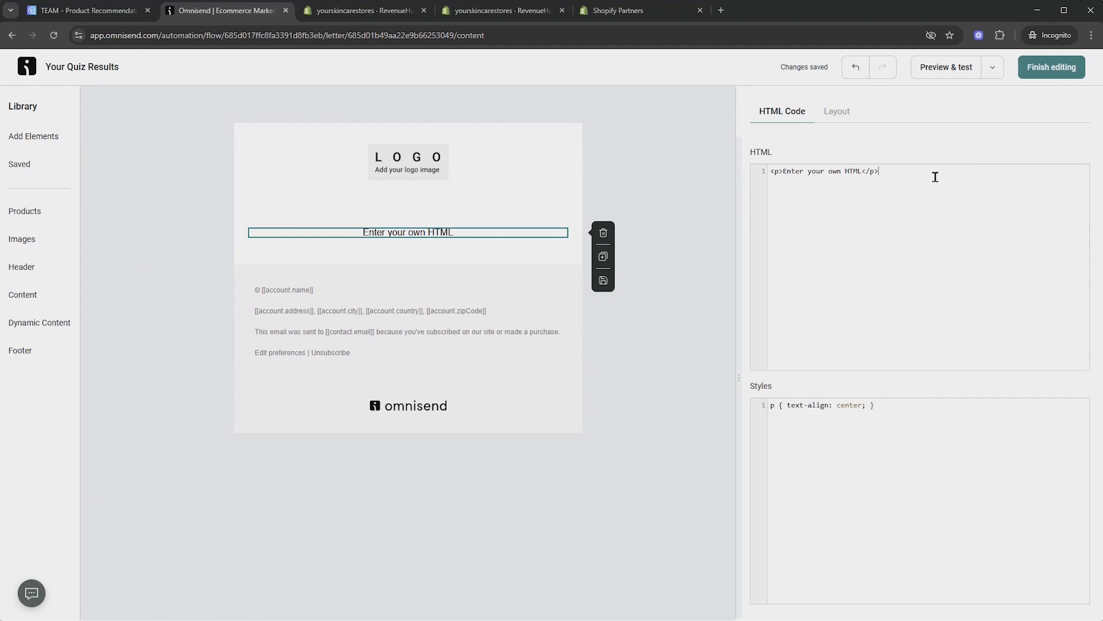
pyautogui.moveTo(935, 177); pyautogui.dragTo(770, 173)
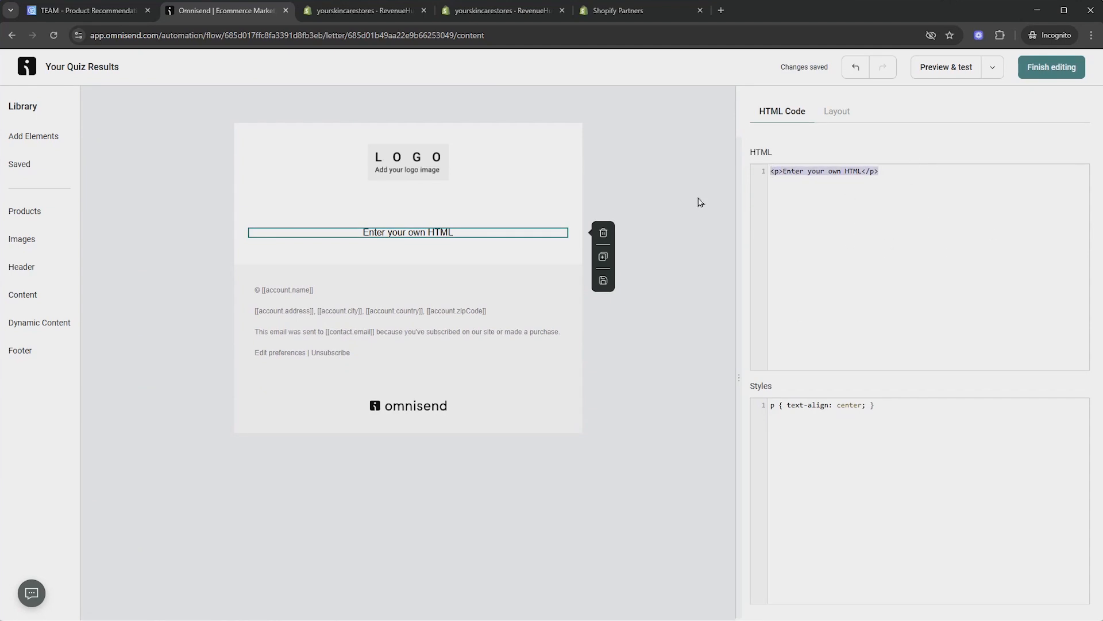
# Open the Integrations settings of Skincare Quiz (Basic) in RevenueHunt Quizzes
pyautogui.click(378, 18)
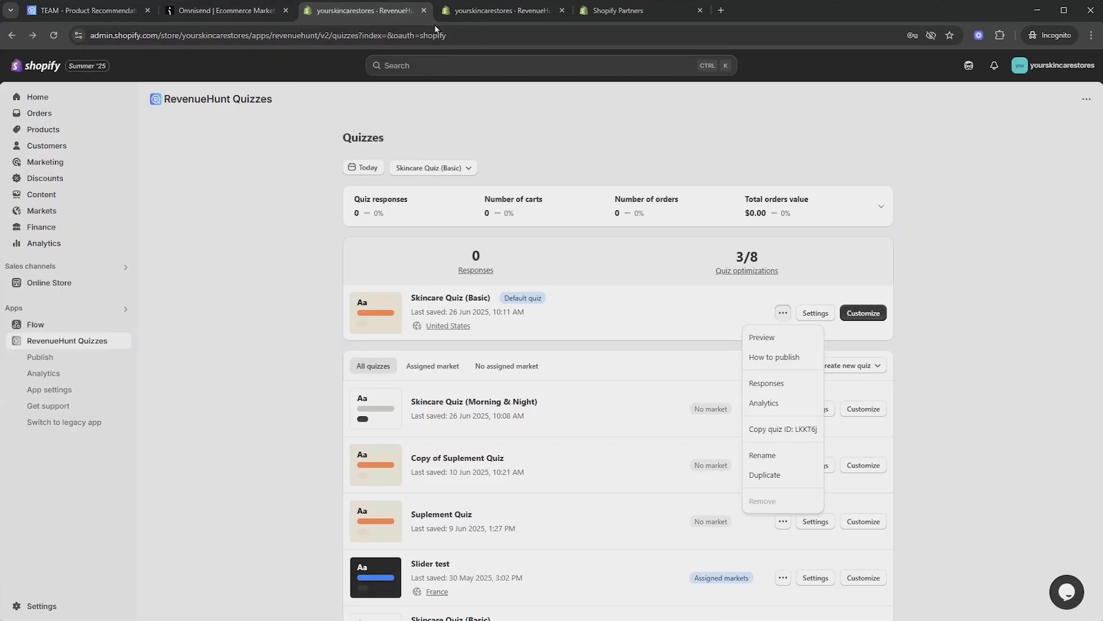
pyautogui.click(274, 237)
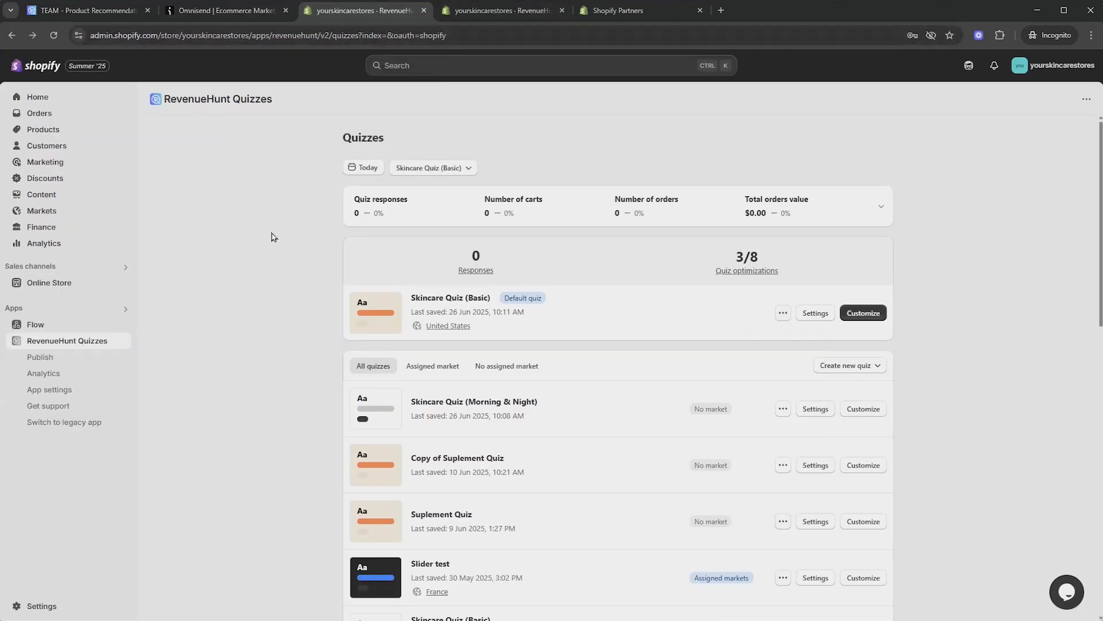
pyautogui.click(815, 313)
pyautogui.click(434, 224)
pyautogui.scroll(-7, 684, 414)
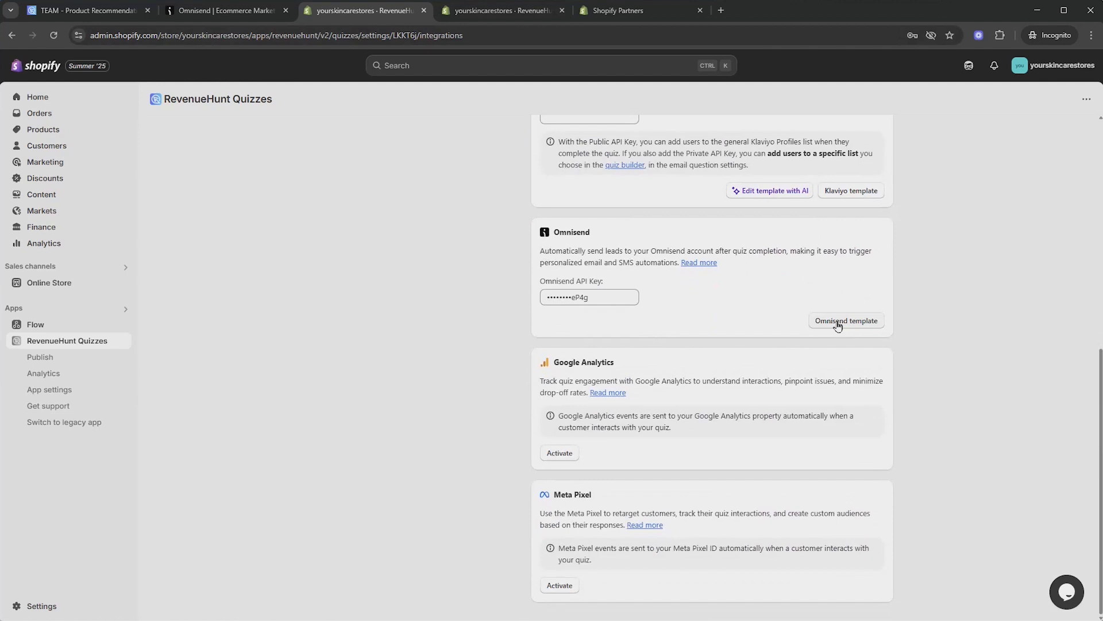
# Copy the Omnisend email template code and return to the Omnisend email editor
pyautogui.click(840, 322)
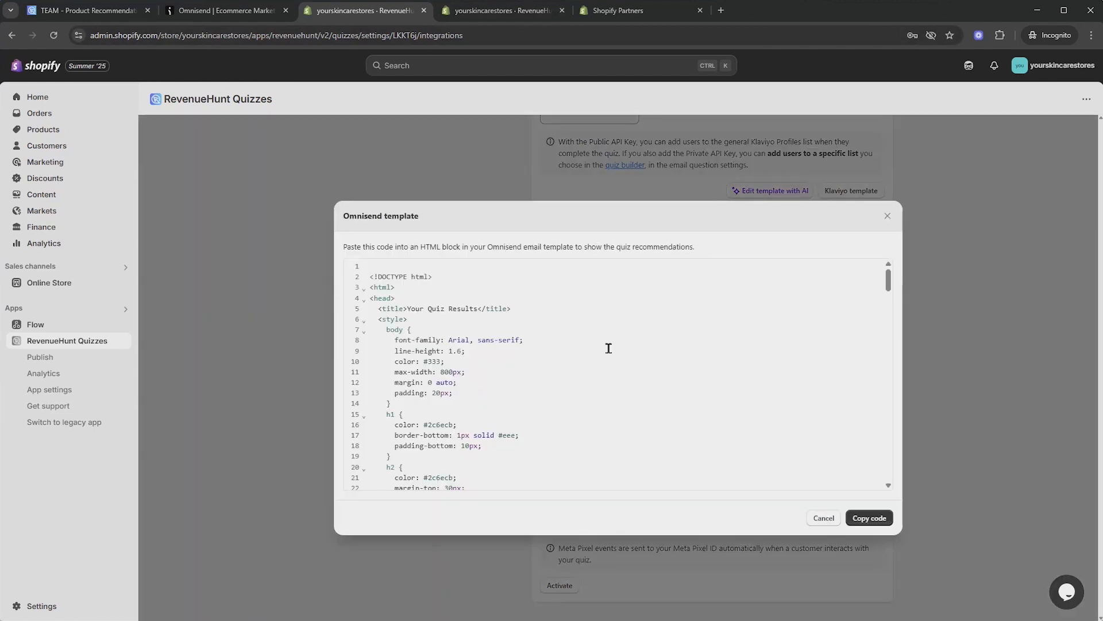
pyautogui.scroll(-2, 609, 348)
pyautogui.scroll(2, 609, 348)
pyautogui.scroll(-20, 608, 348)
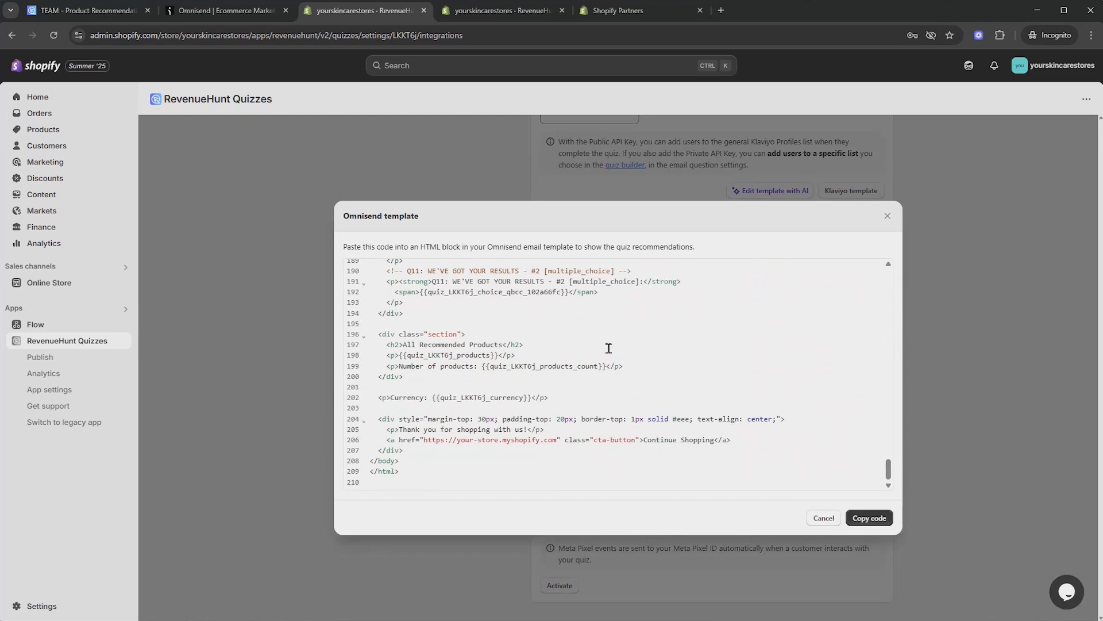
pyautogui.click(870, 520)
pyautogui.click(240, 13)
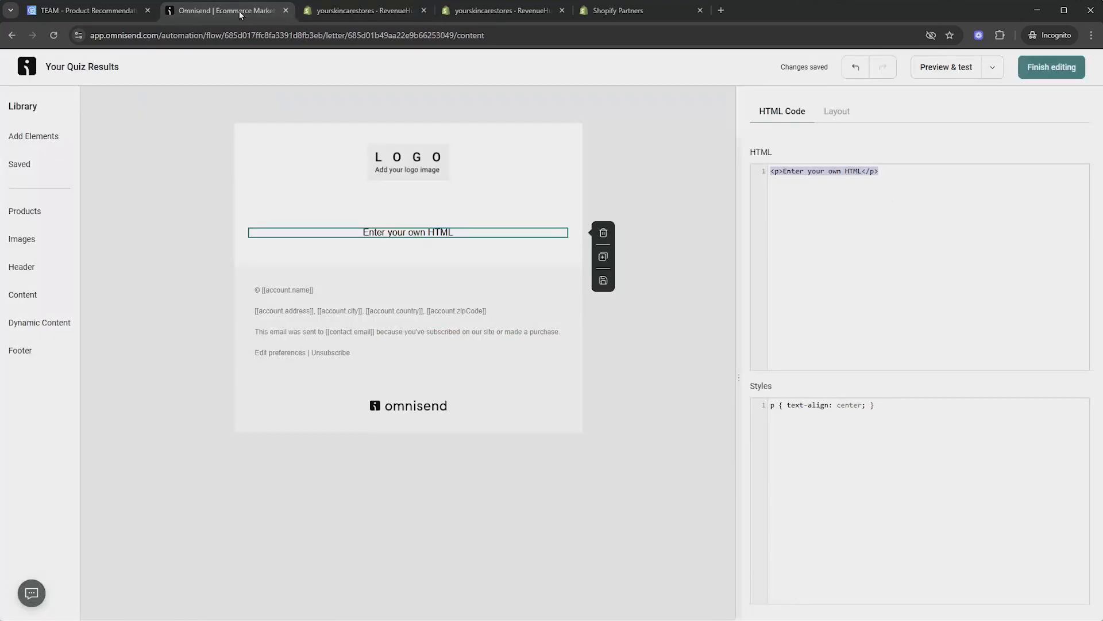
# Replace the HTML block's placeholder line with the pasted quiz template code
pyautogui.click(897, 175)
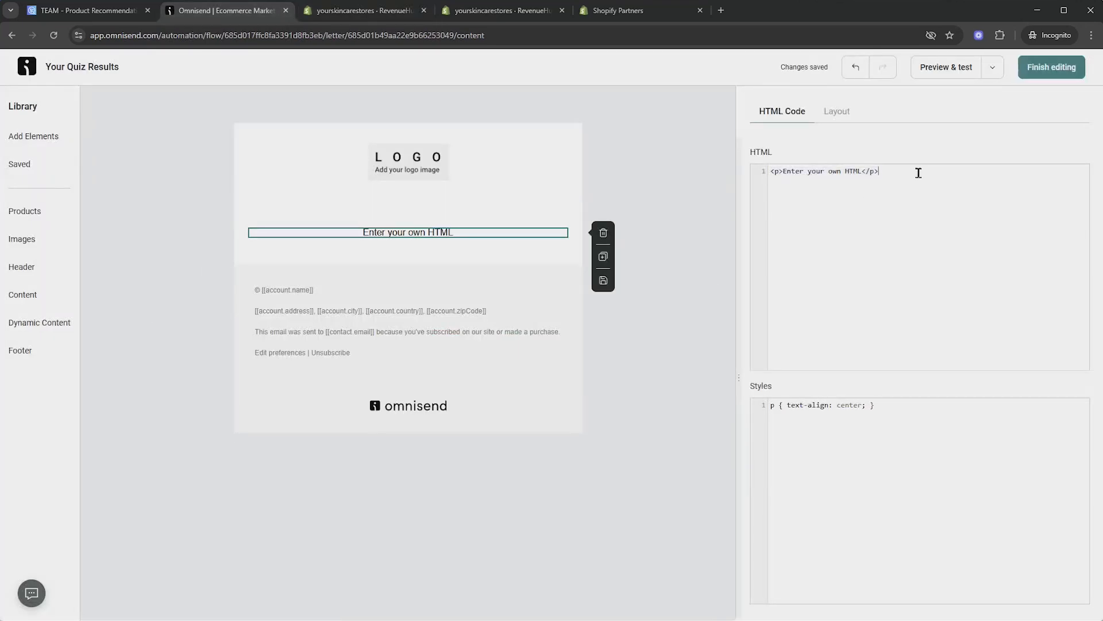
pyautogui.moveTo(919, 173); pyautogui.dragTo(769, 174)
pyautogui.rightClick(841, 190)
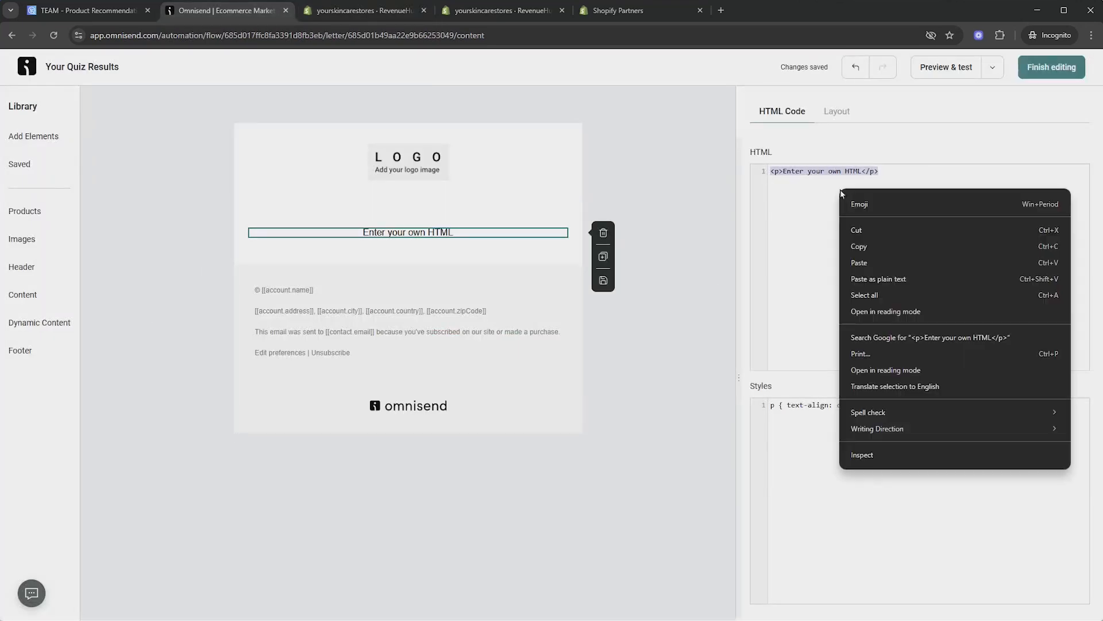
pyautogui.click(881, 266)
# Review the thank-you heading and recommended products in the preview, then finish editing
pyautogui.scroll(-15, 418, 312)
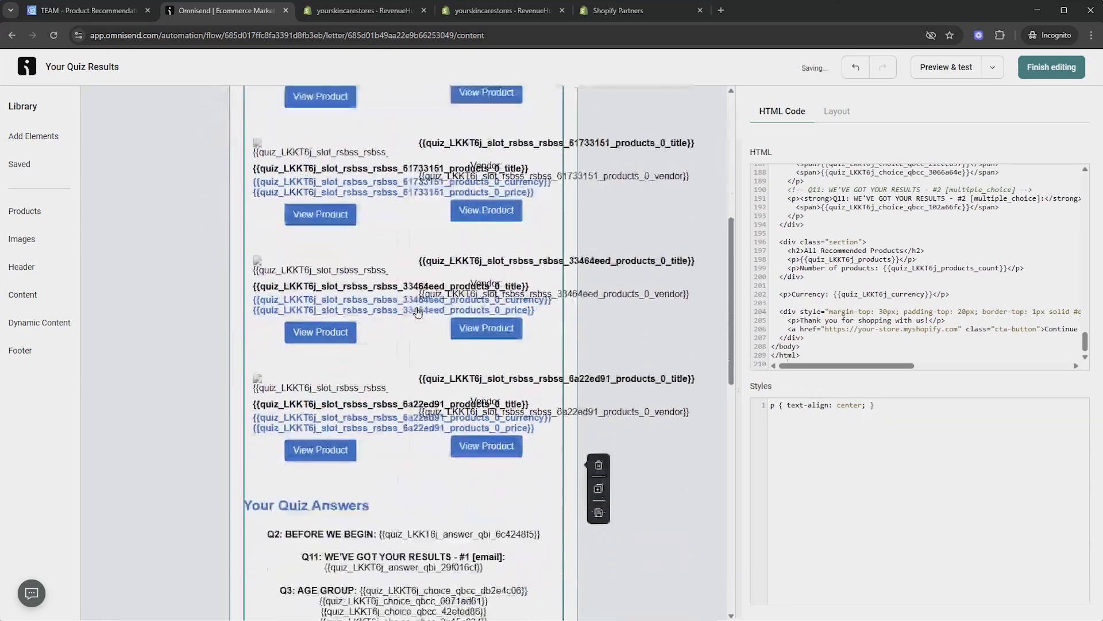
pyautogui.scroll(15, 418, 312)
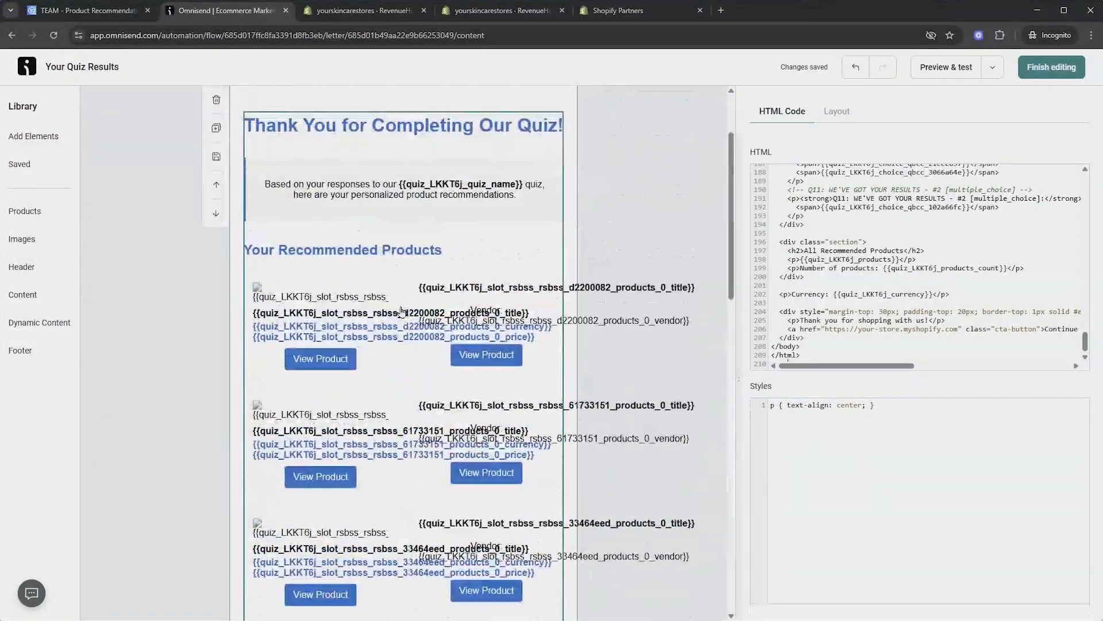
pyautogui.scroll(-4, 379, 296)
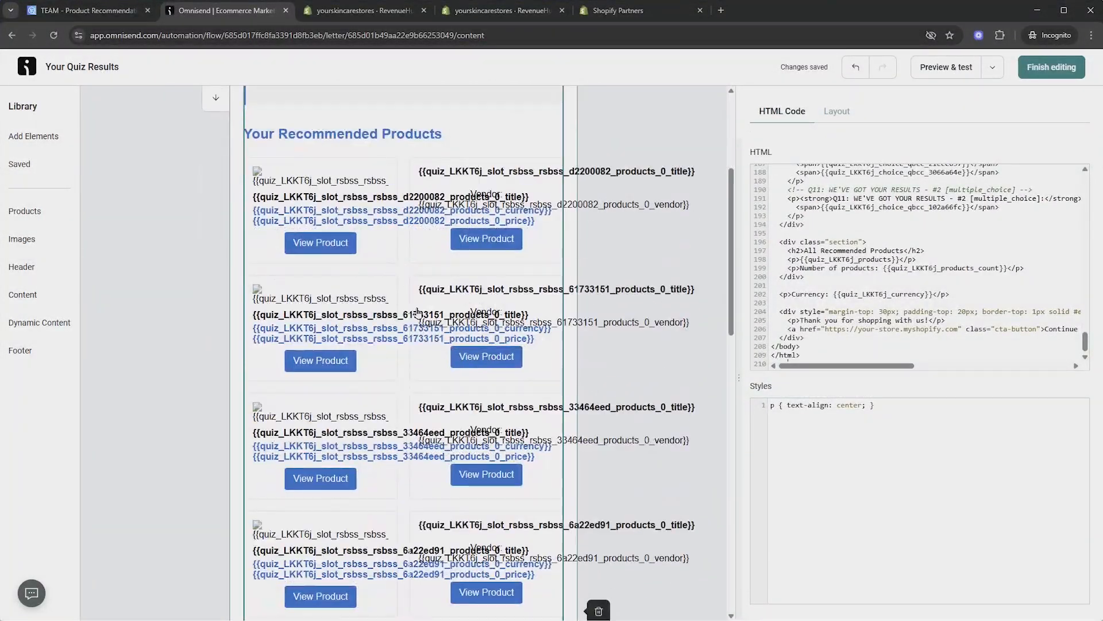
pyautogui.scroll(3, 353, 276)
pyautogui.scroll(-12, 368, 322)
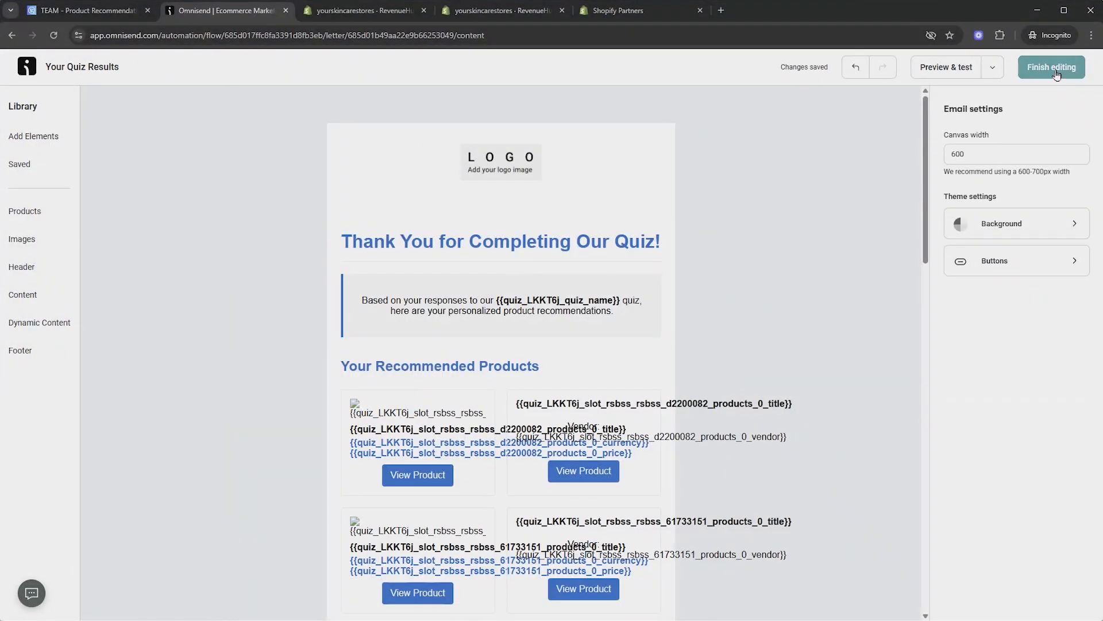
pyautogui.click(1057, 74)
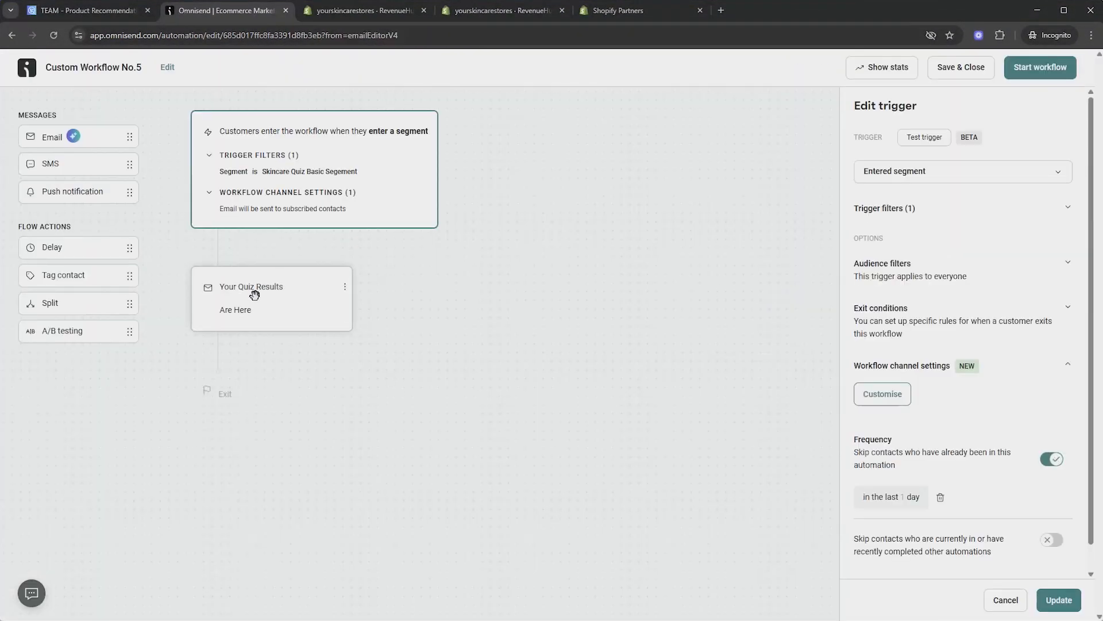
# Start Custom Workflow No.5 with its Your Quiz Results email so it shows Enabled
pyautogui.click(253, 293)
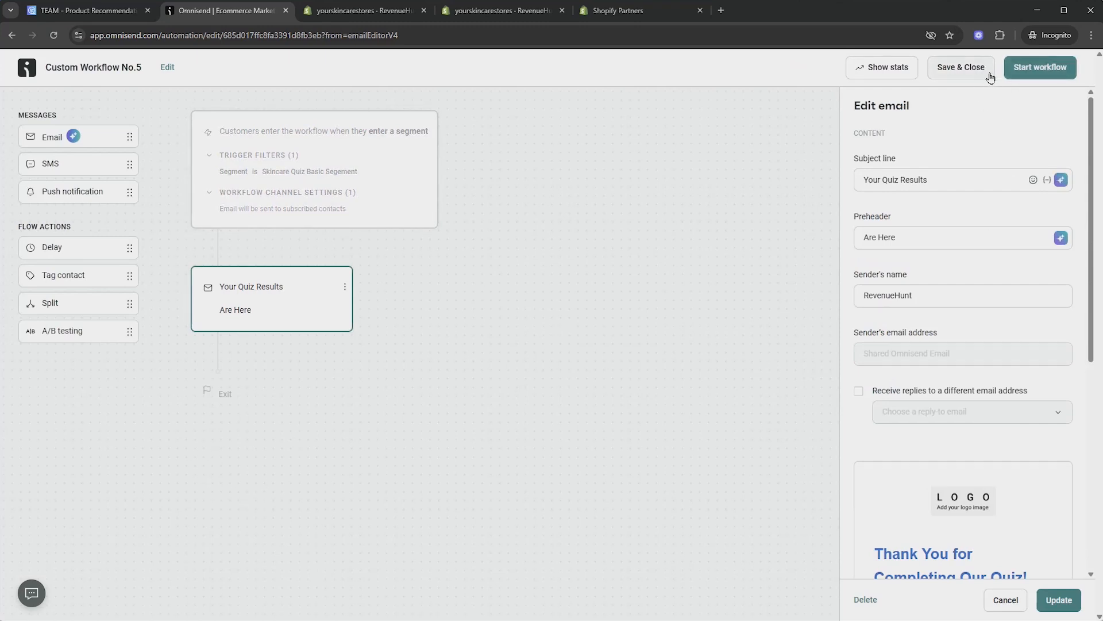
pyautogui.click(1041, 69)
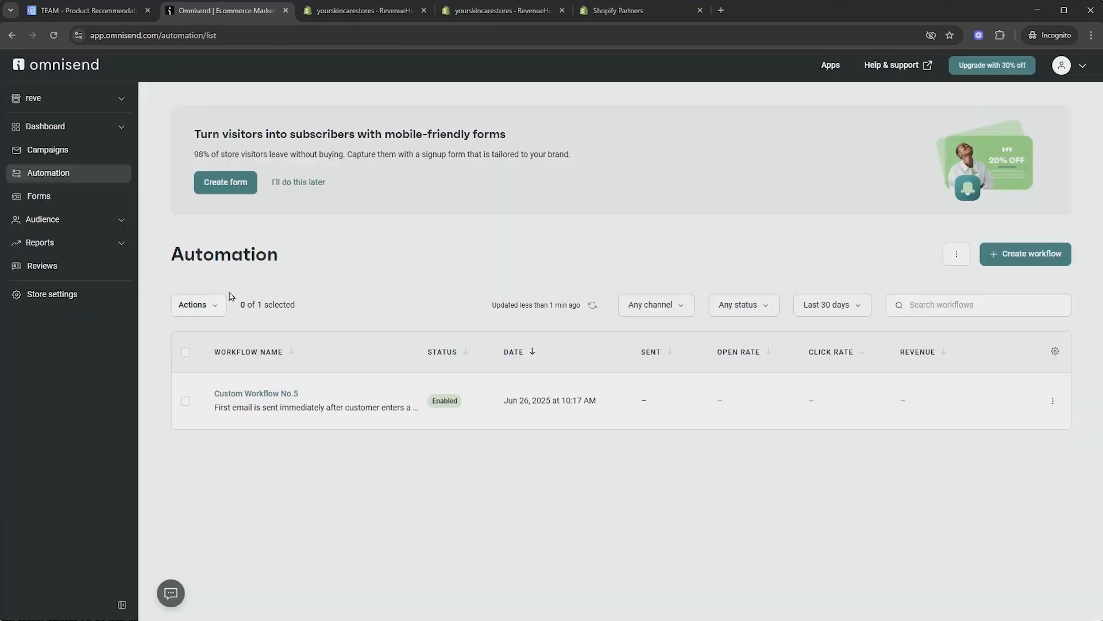
# Go to the audience pages and find the contact's quiz answer fields
pyautogui.click(87, 230)
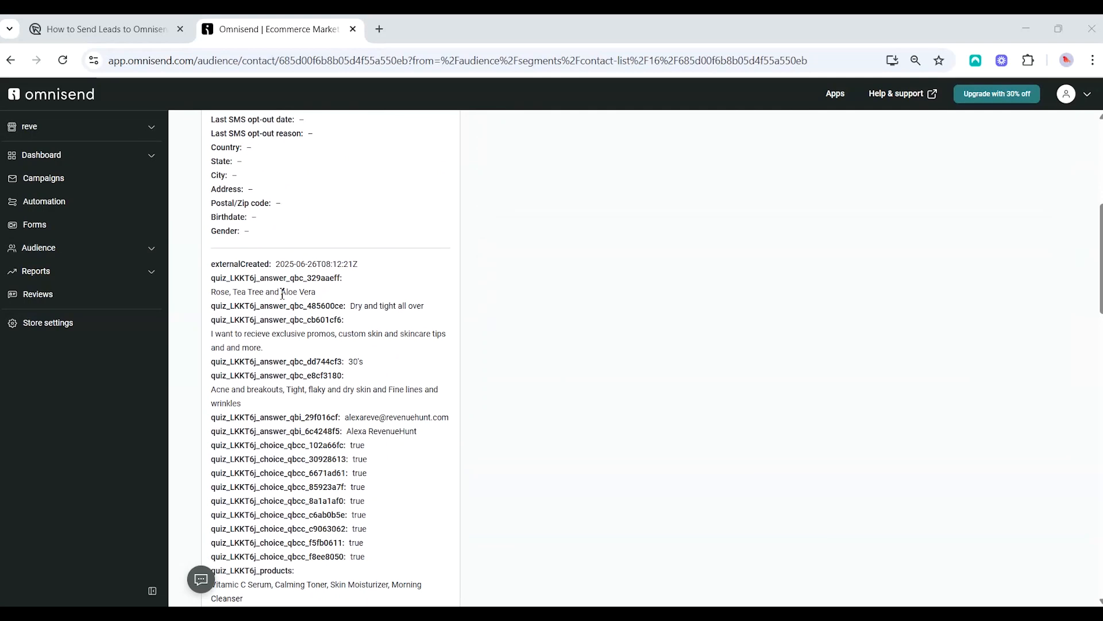
pyautogui.scroll(-1, 312, 311)
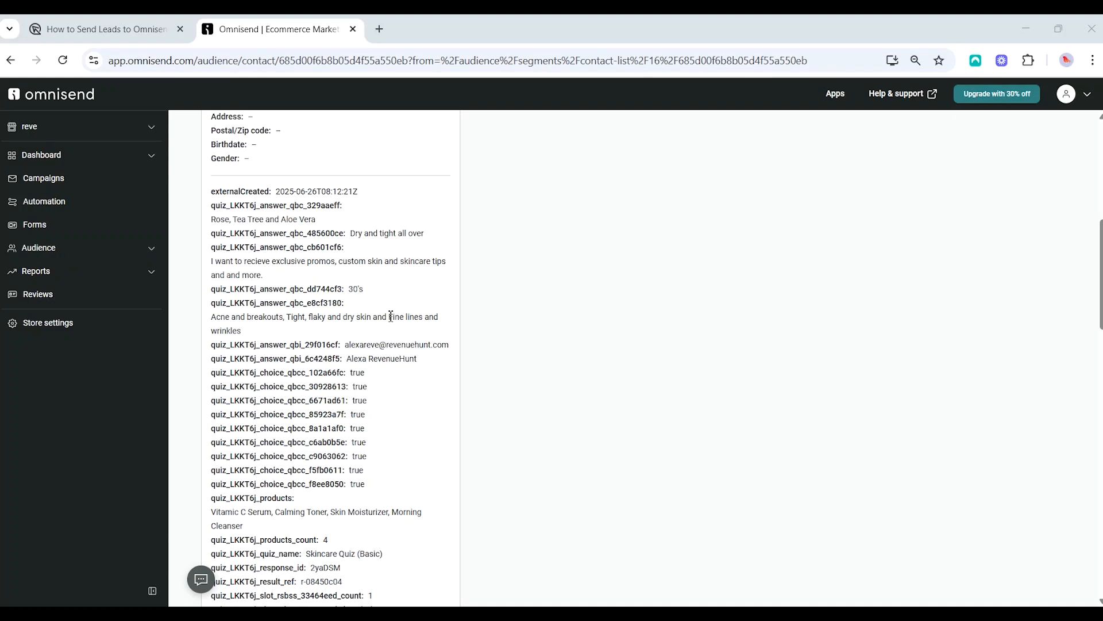
pyautogui.scroll(6, 412, 374)
pyautogui.scroll(-2, 435, 423)
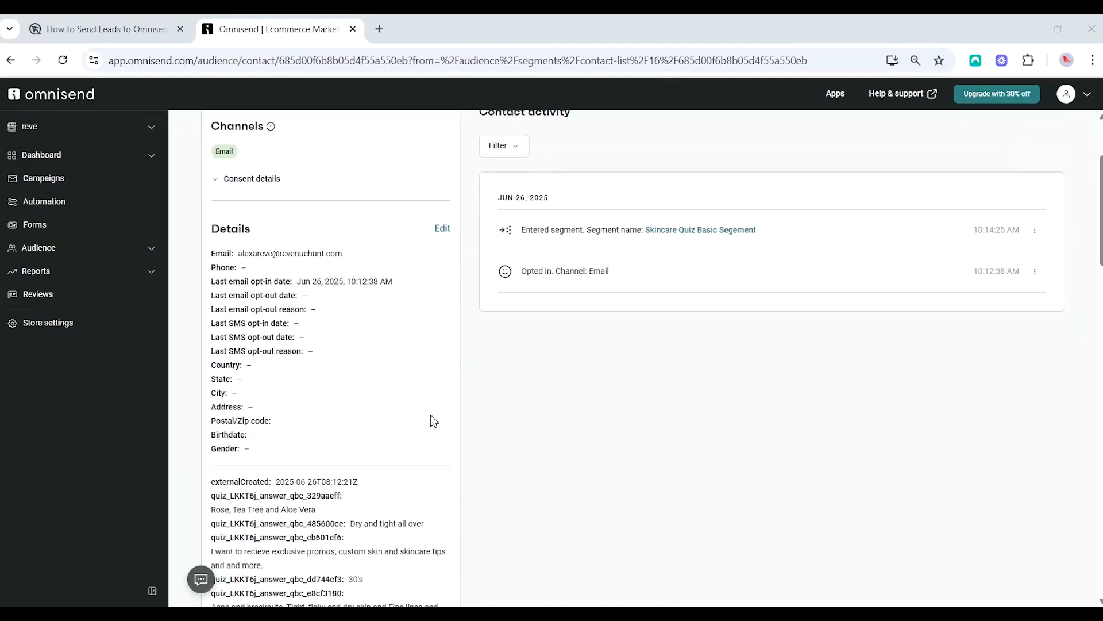
pyautogui.scroll(-4, 435, 422)
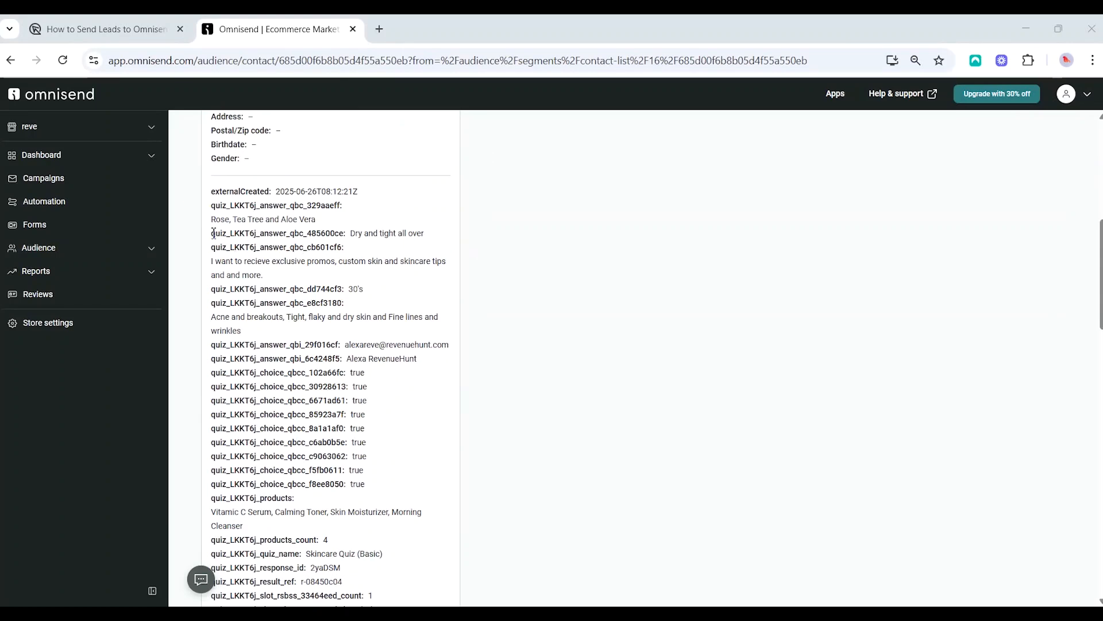
# Copy the field name quiz_LKKT6j_answer_qbc_485600ce and go to the automations list
pyautogui.moveTo(212, 236); pyautogui.dragTo(348, 237)
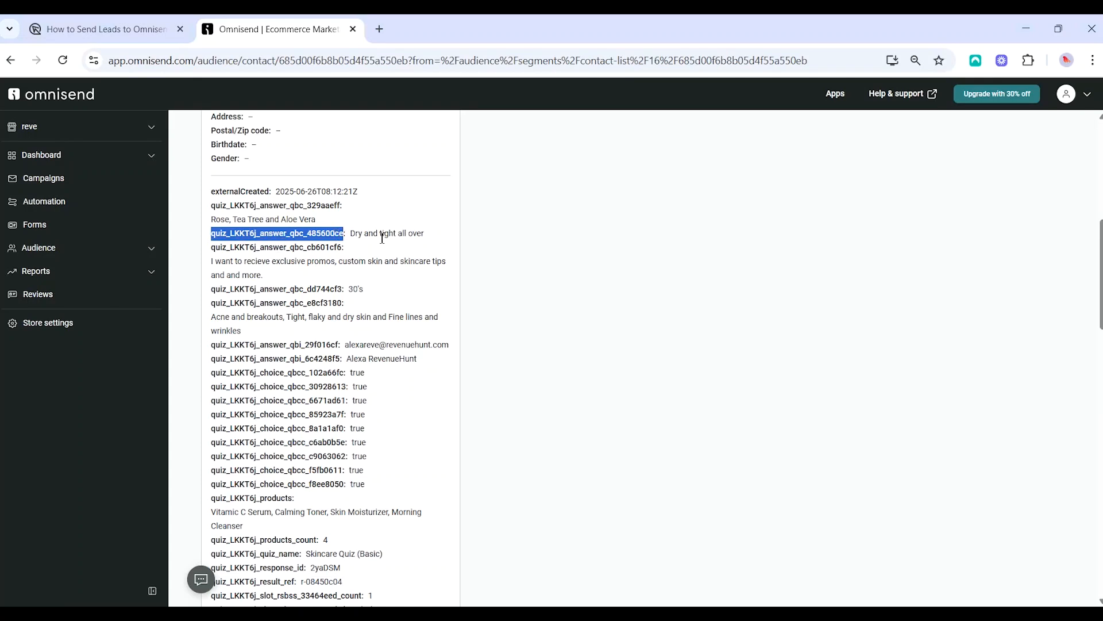
pyautogui.rightClick(318, 242)
pyautogui.click(359, 258)
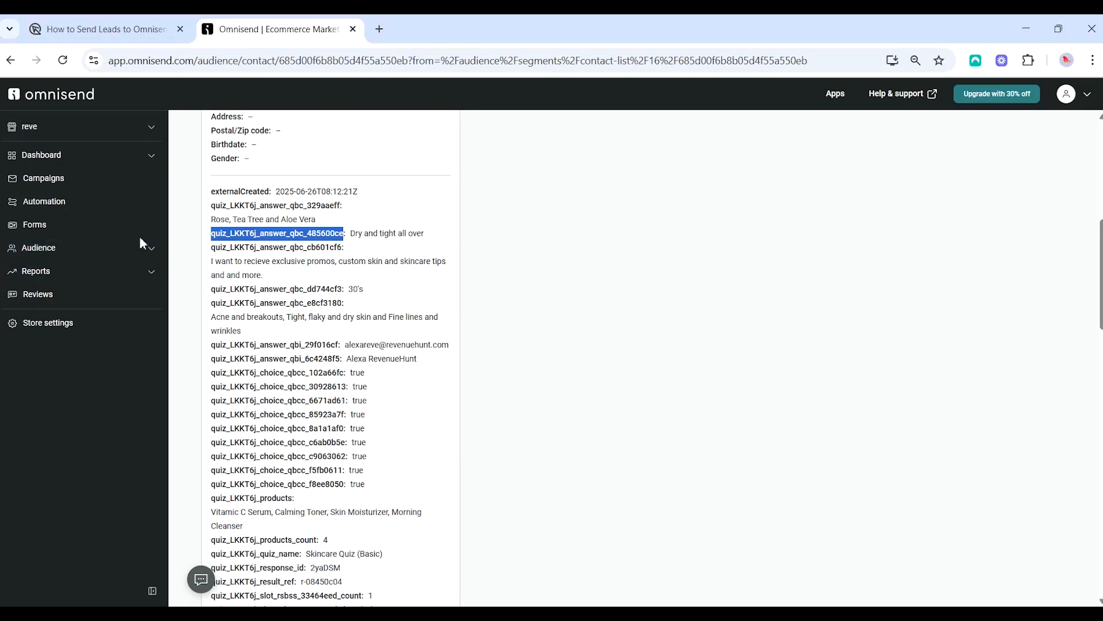
pyautogui.hotkey('alt', 'Tab')
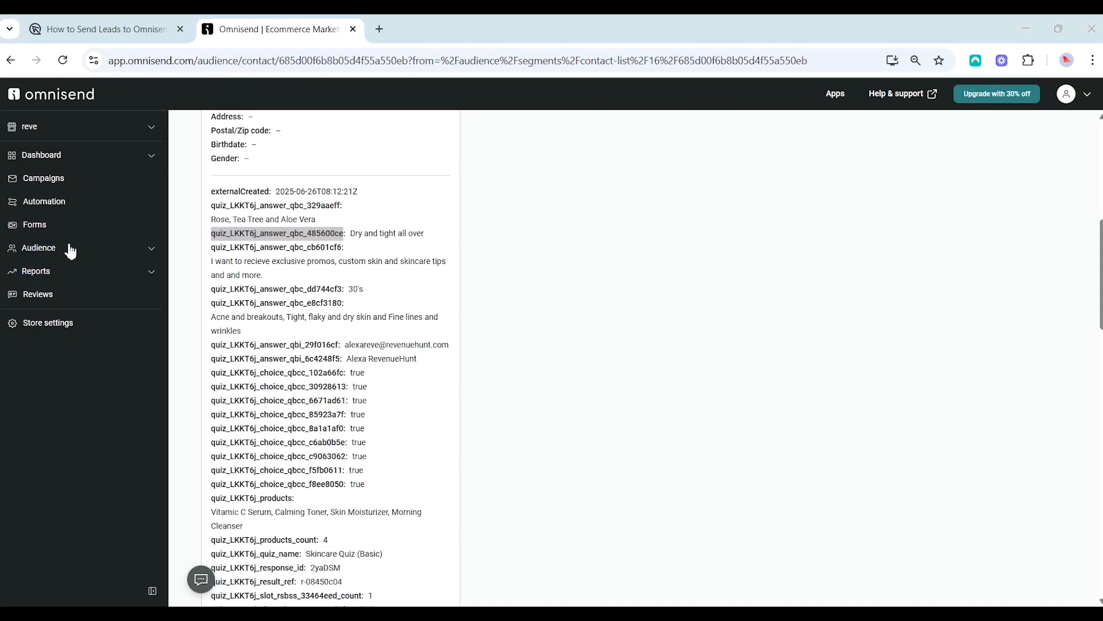
pyautogui.click(73, 209)
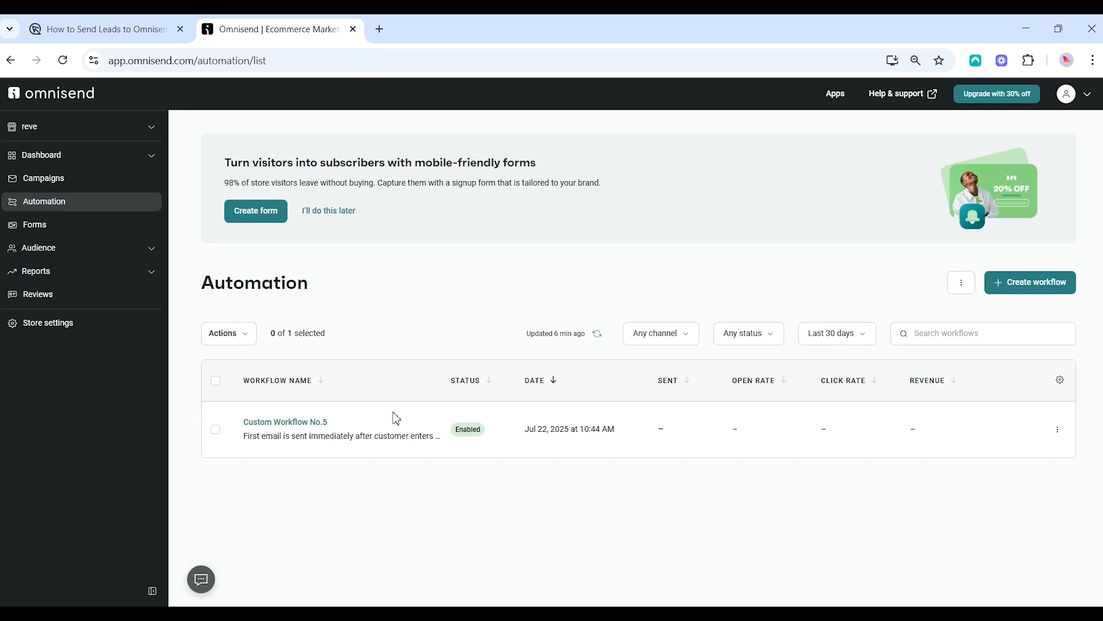
# Open the content editor of the Follow Up Results email in Custom Workflow No.5
pyautogui.click(317, 425)
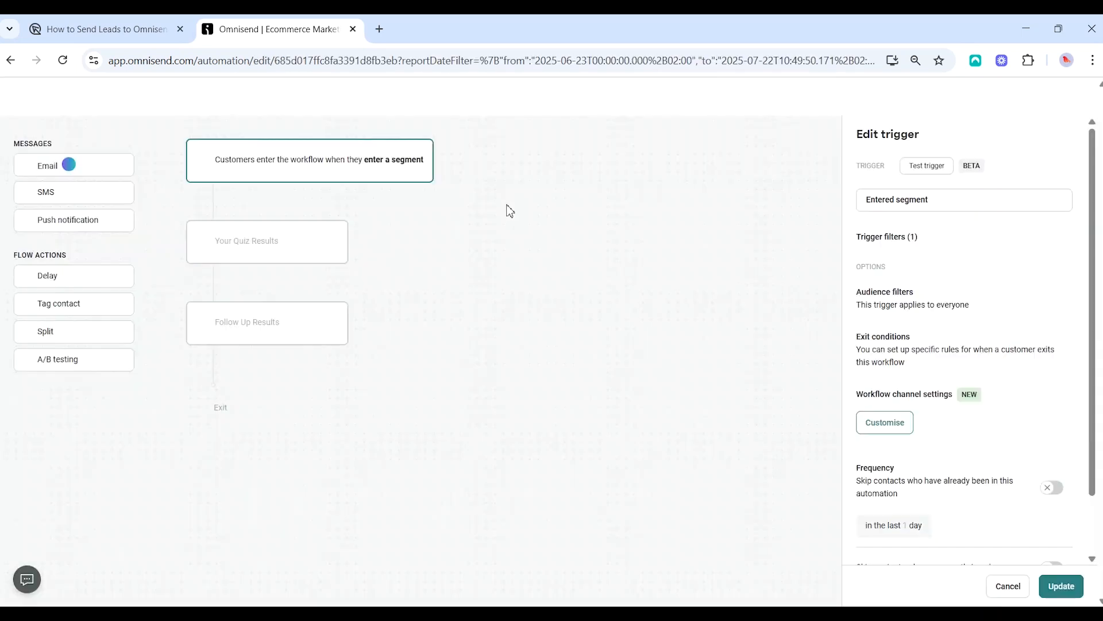
pyautogui.click(284, 435)
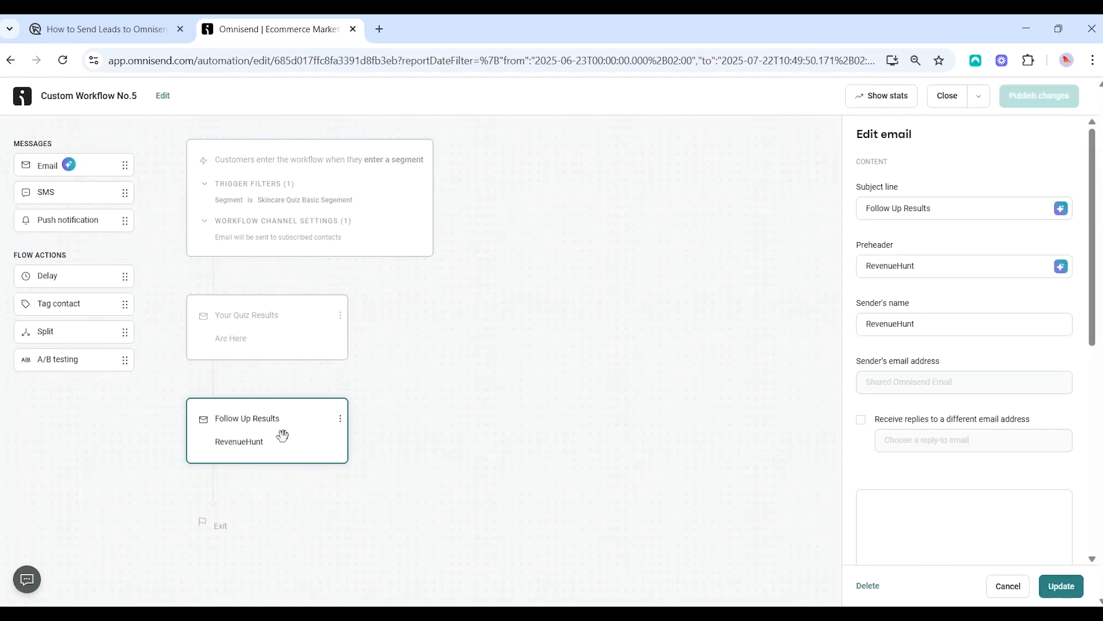
pyautogui.scroll(-4, 952, 460)
pyautogui.scroll(-1, 952, 455)
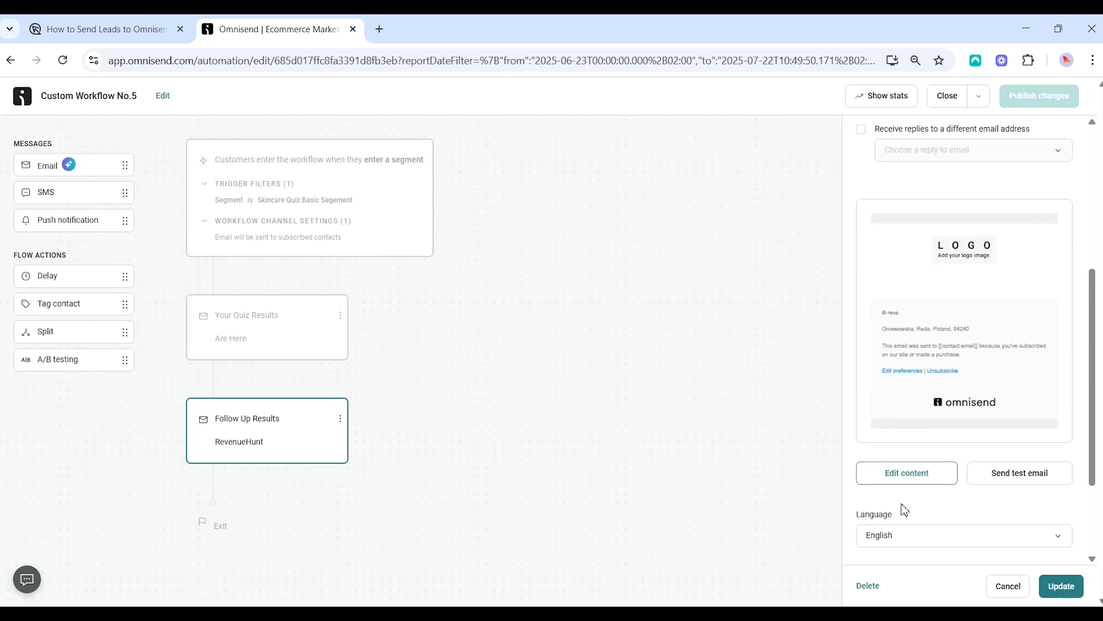
pyautogui.click(908, 480)
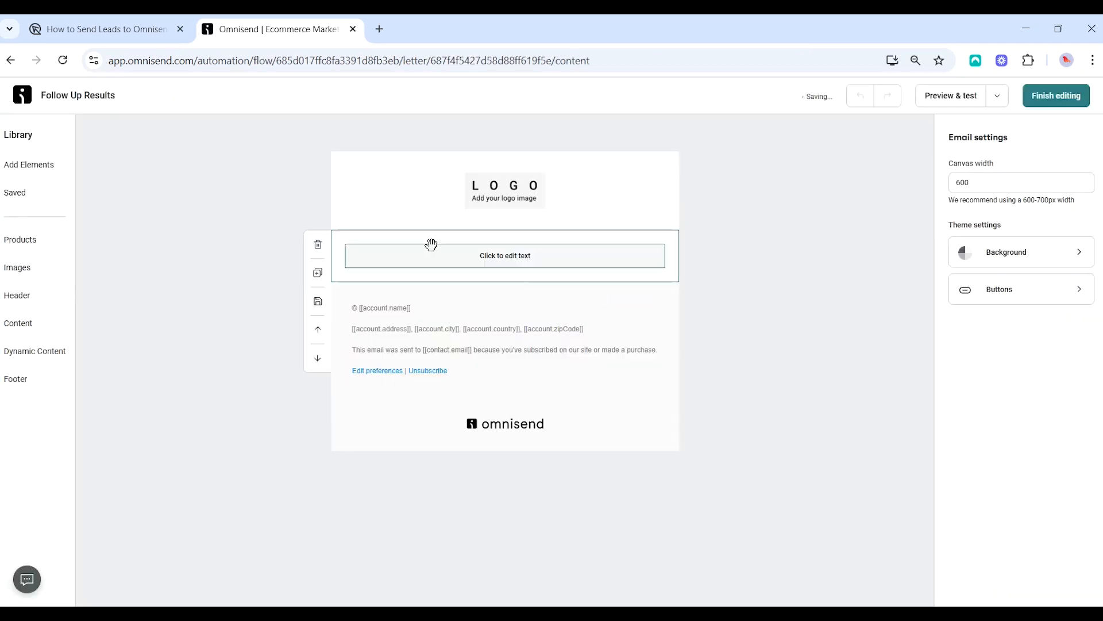
# Add a text block below the logo reading 'You said that your skin feels'
pyautogui.click(42, 174)
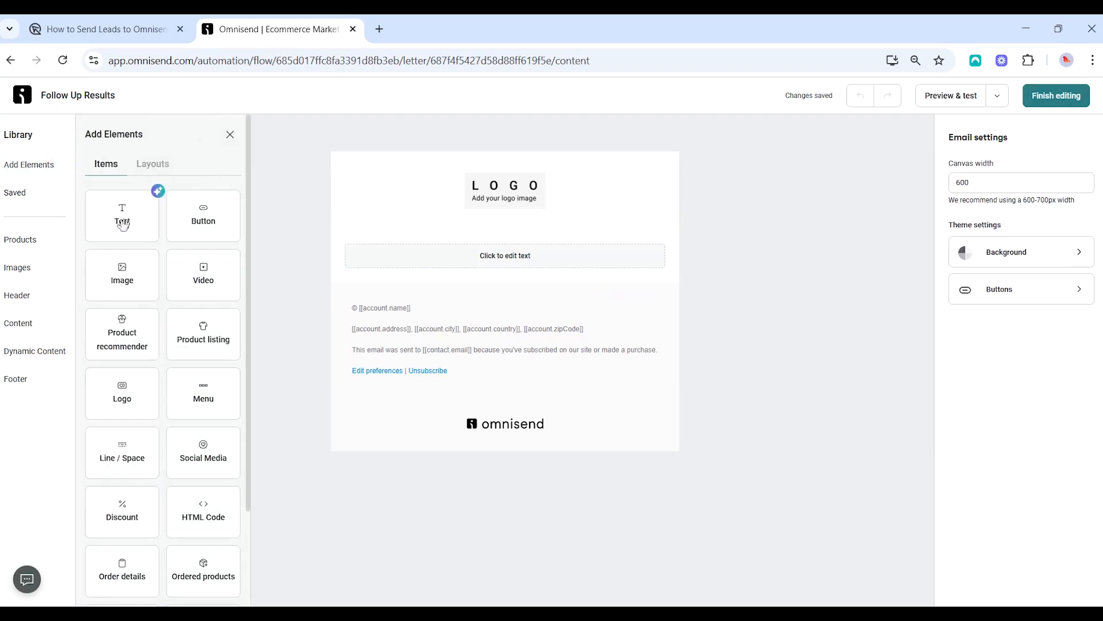
pyautogui.moveTo(123, 224); pyautogui.dragTo(506, 274)
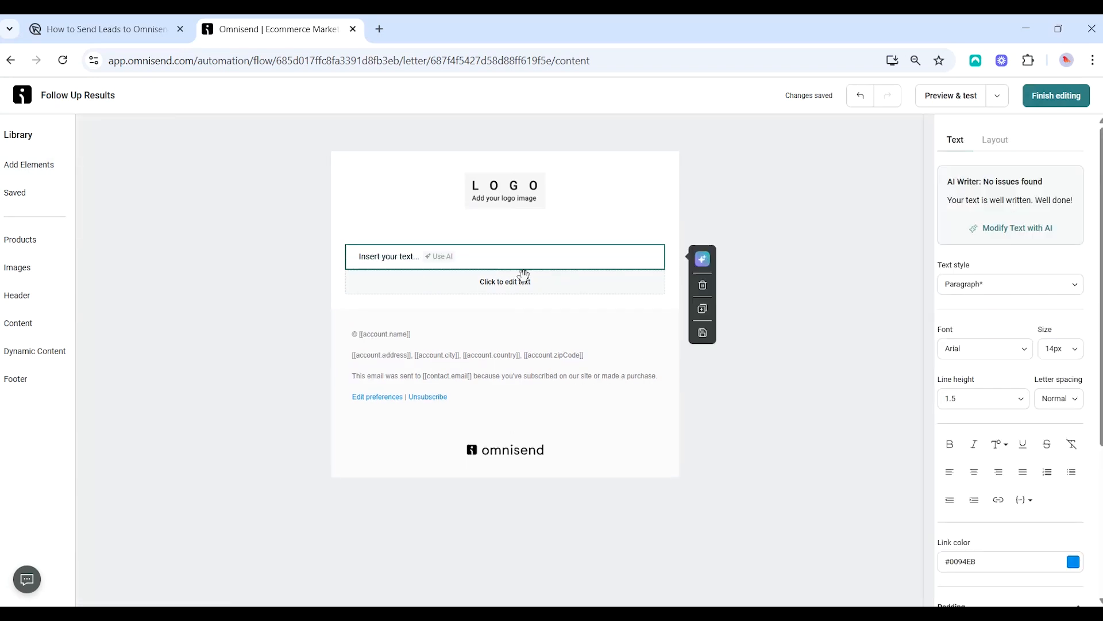
pyautogui.click(401, 262)
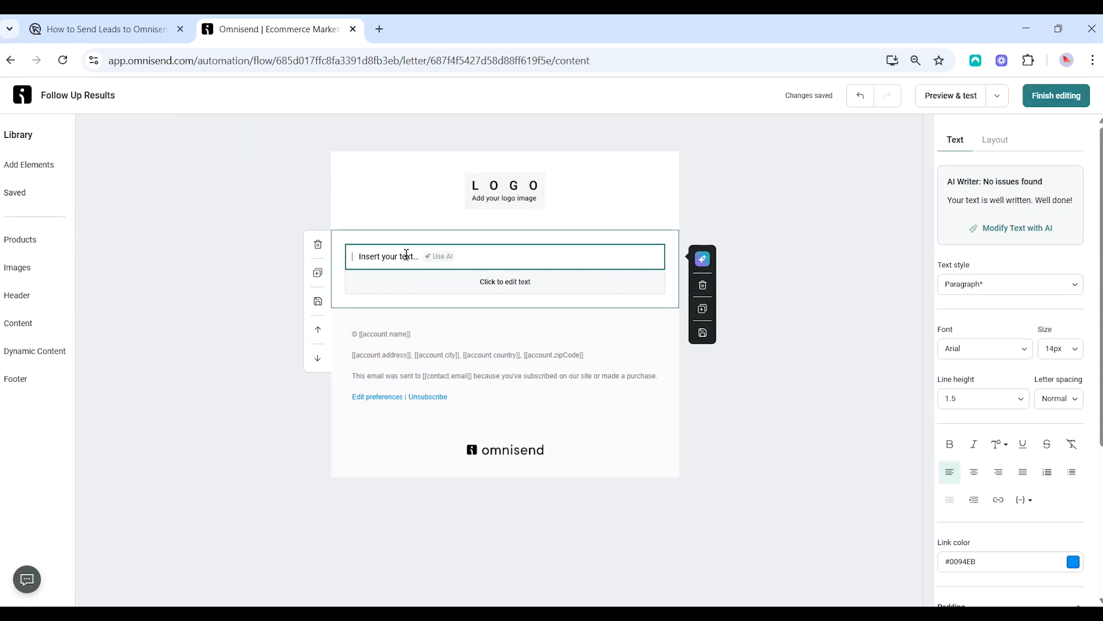
pyautogui.write('You said that your skin feels')
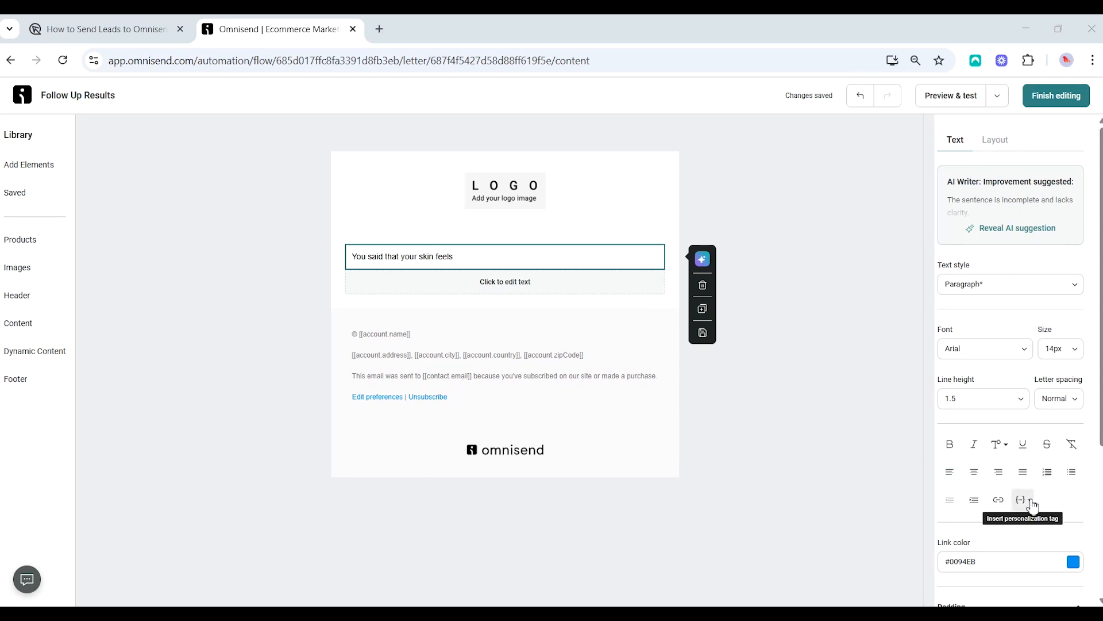
# Insert the quiz_LKKT6j_answer_qbc_485600ce custom property as a personalization tag after the sentence
pyautogui.click(1022, 499)
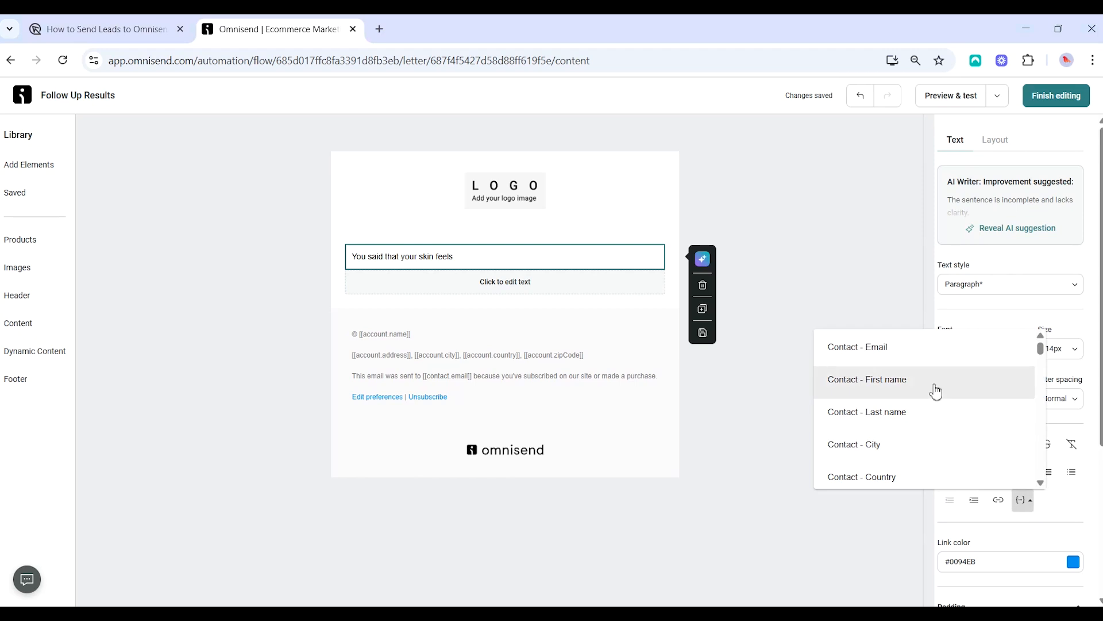
pyautogui.scroll(-10, 935, 391)
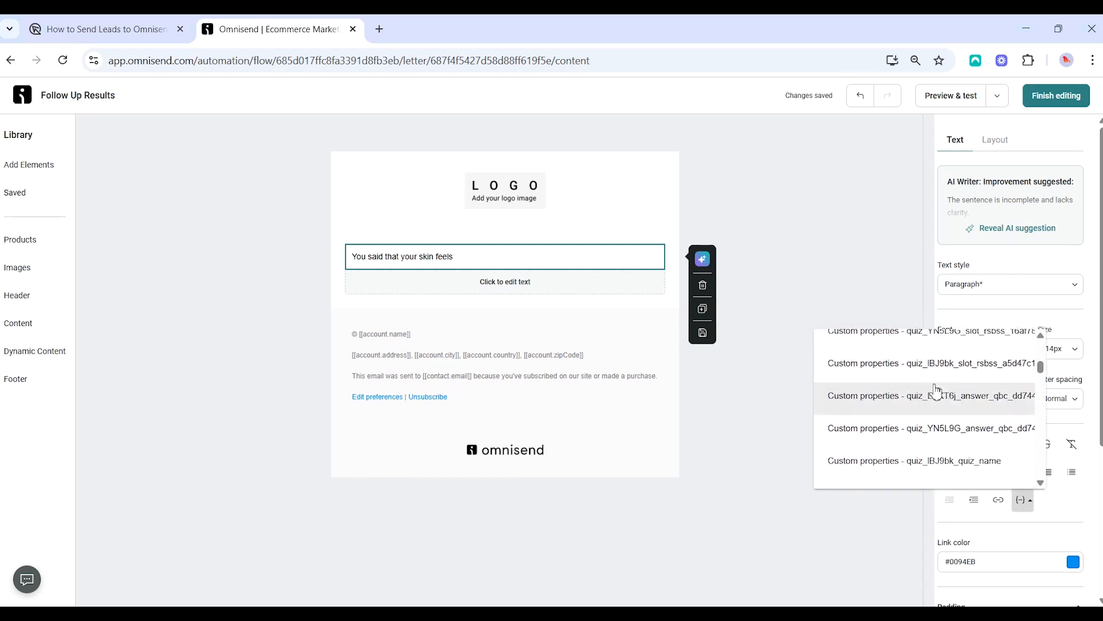
pyautogui.scroll(-5, 936, 391)
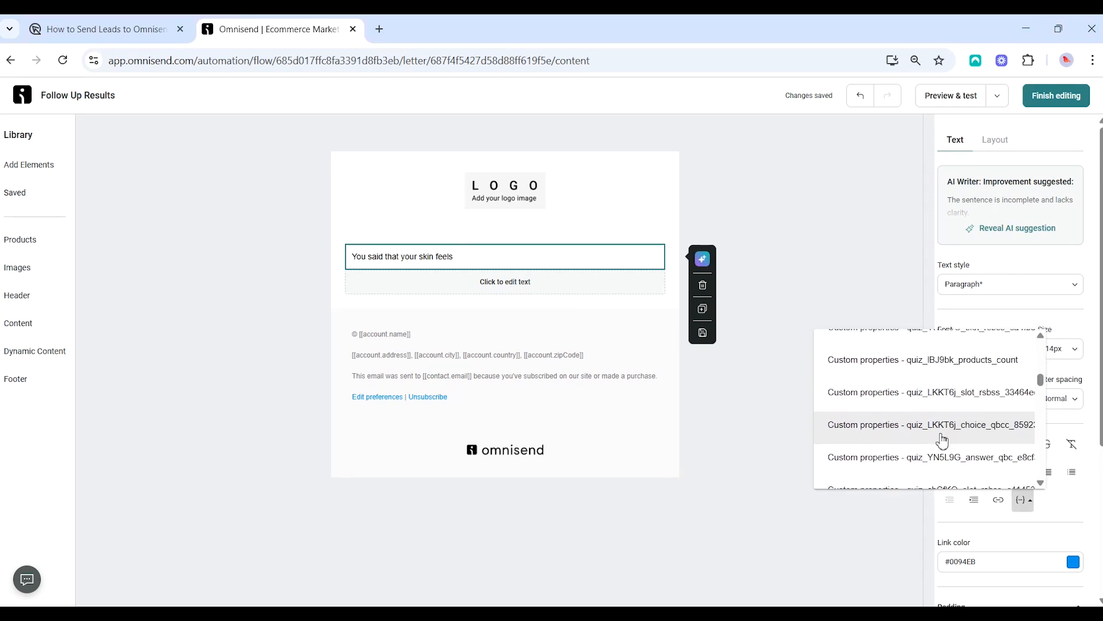
pyautogui.scroll(-5, 937, 428)
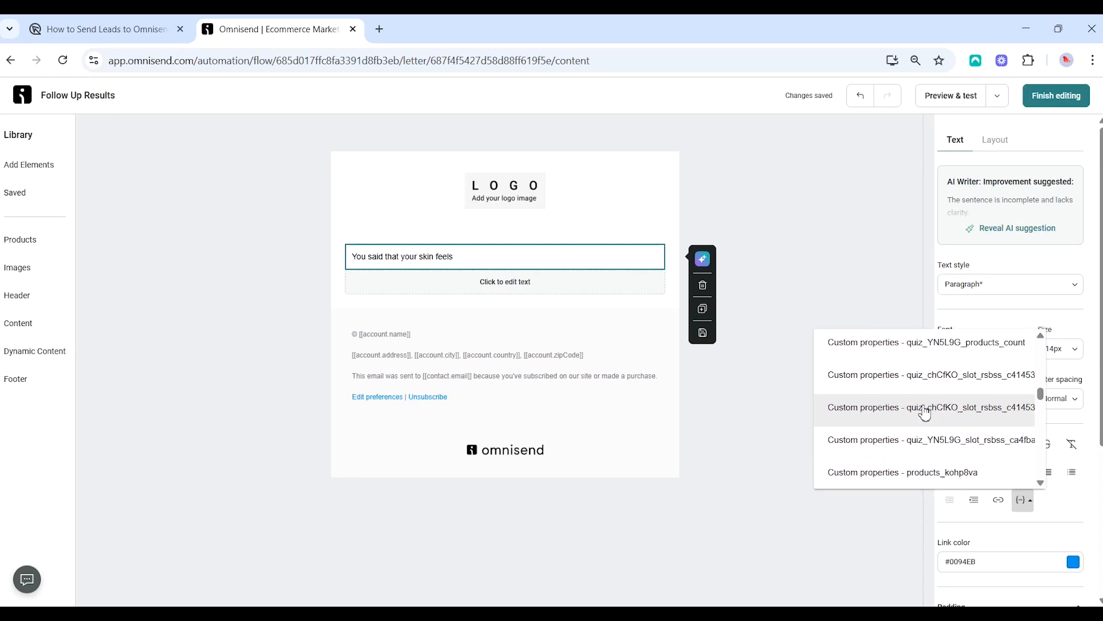
pyautogui.scroll(-5, 926, 414)
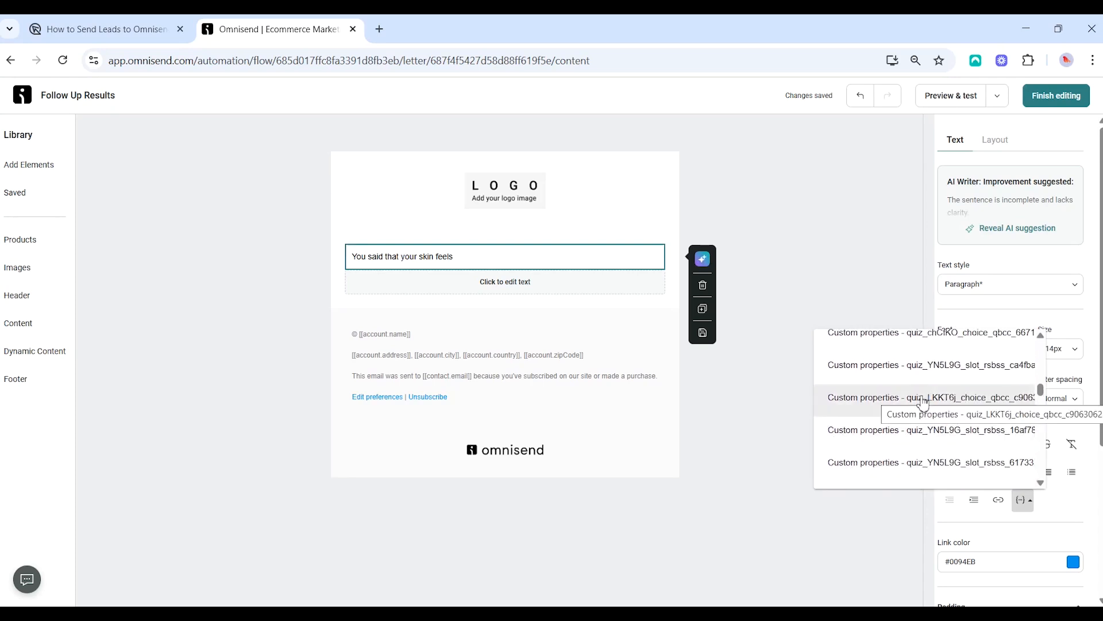
pyautogui.scroll(-2, 956, 446)
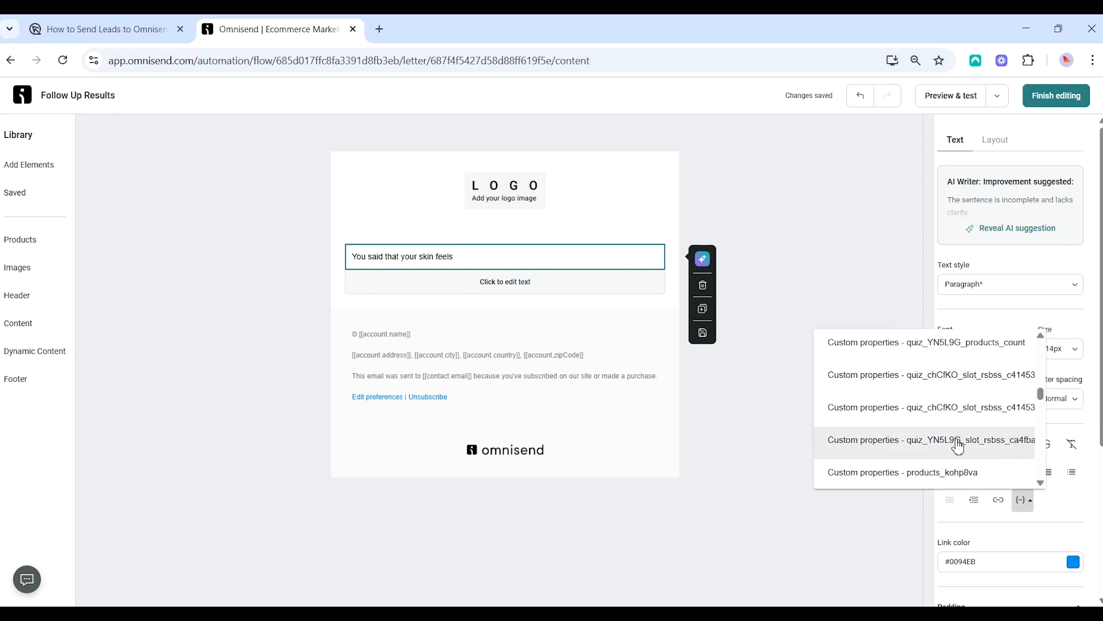
pyautogui.scroll(2, 954, 447)
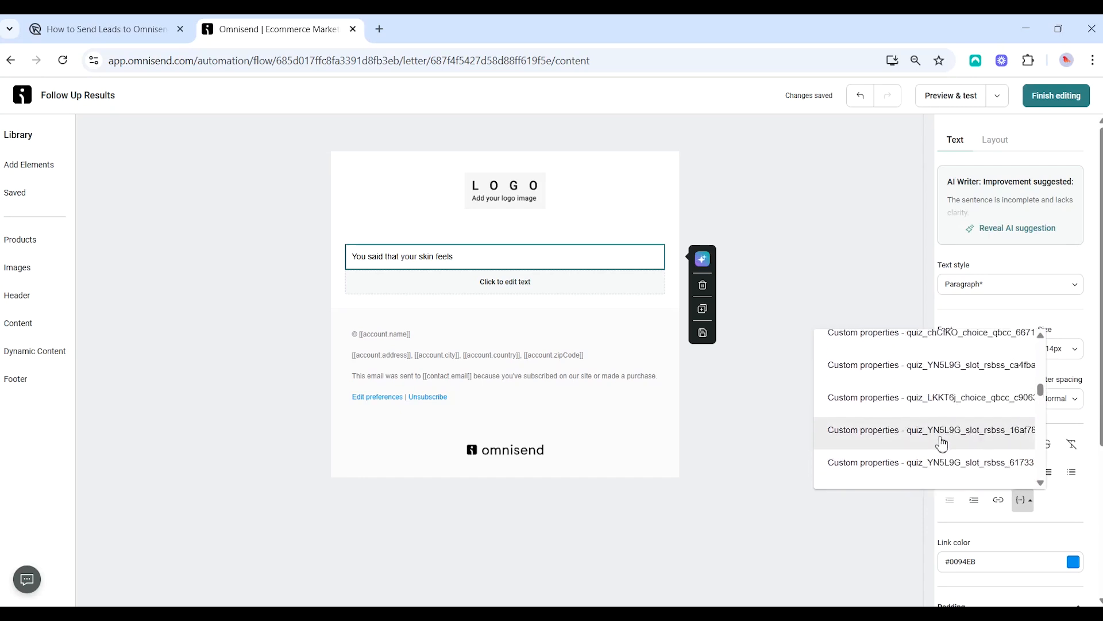
pyautogui.hotkey('ctrl', 'f')
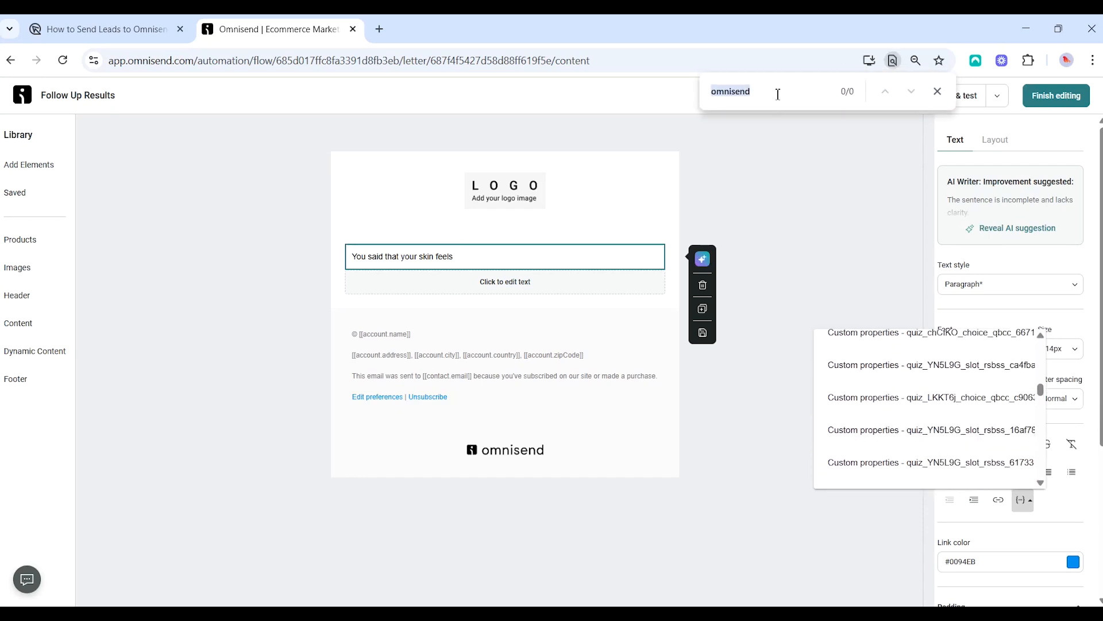
pyautogui.hotkey('ctrl', 'v')
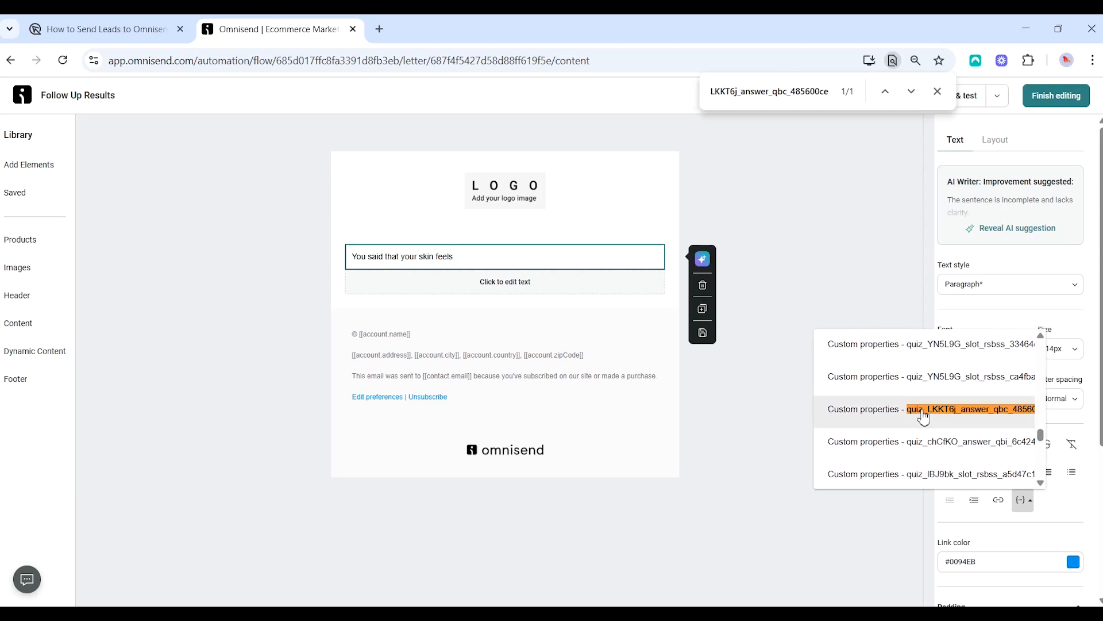
pyautogui.click(933, 426)
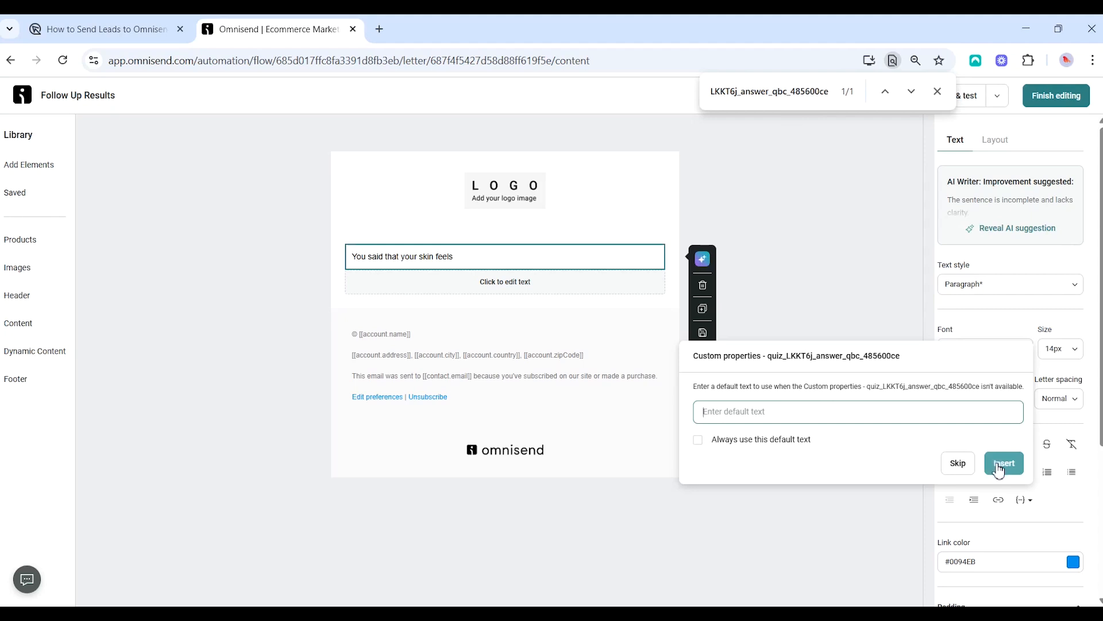
pyautogui.click(1003, 464)
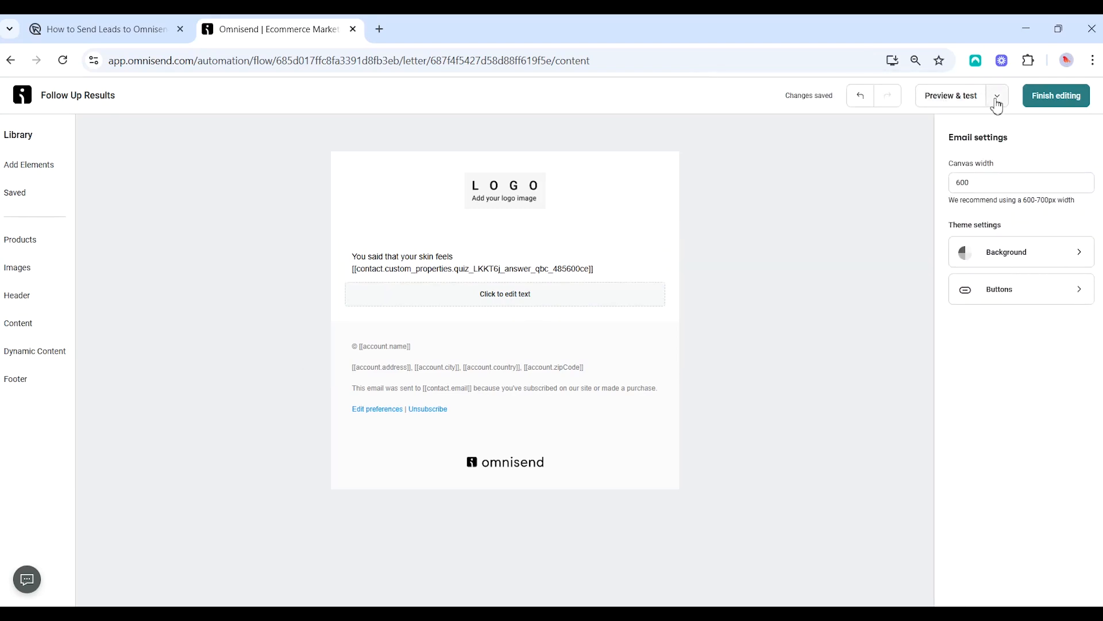
pyautogui.click(996, 97)
pyautogui.click(968, 111)
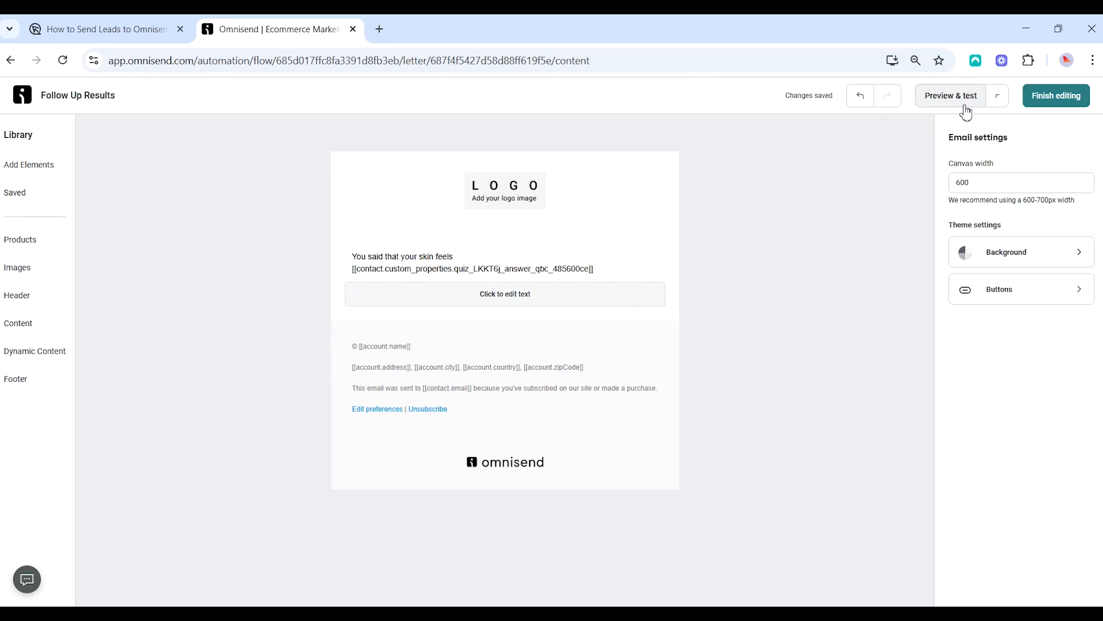
pyautogui.click(964, 109)
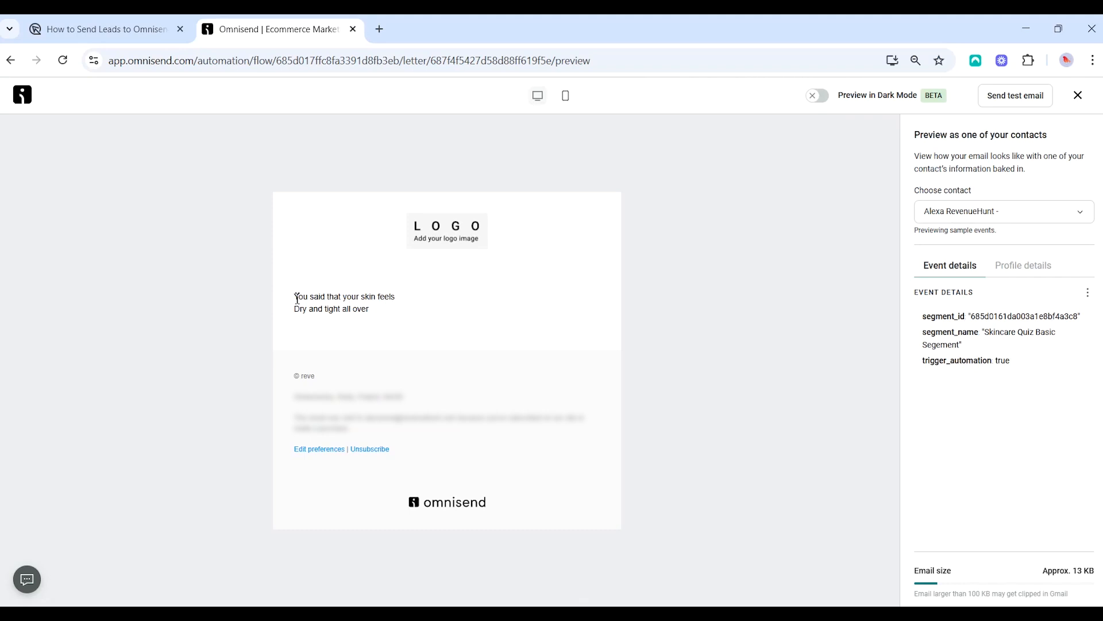
pyautogui.moveTo(295, 310); pyautogui.dragTo(382, 318)
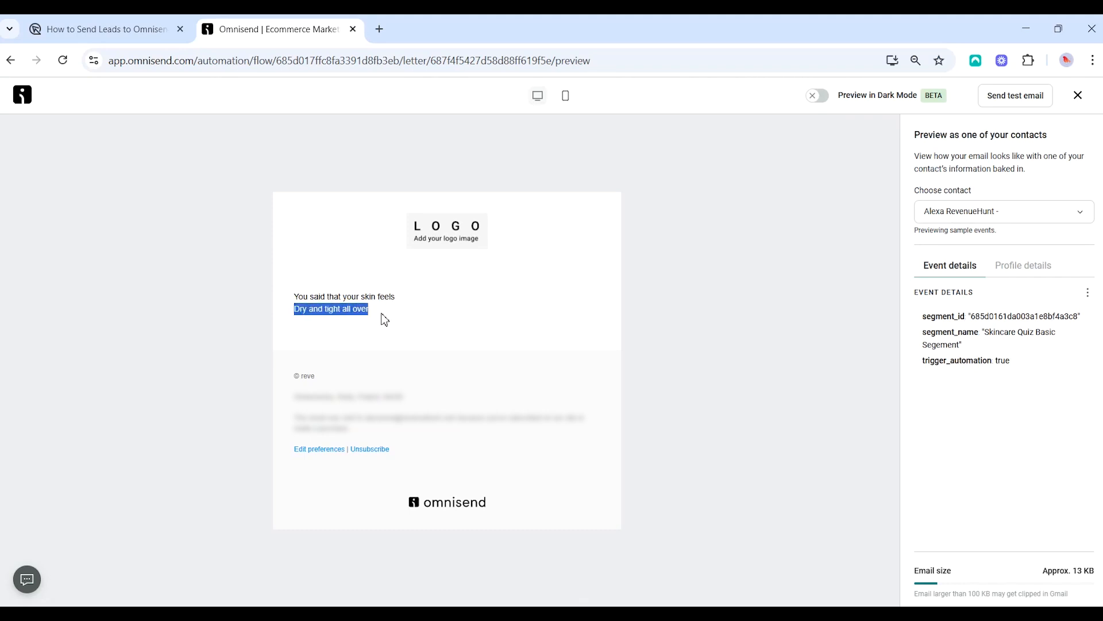
pyautogui.click(393, 318)
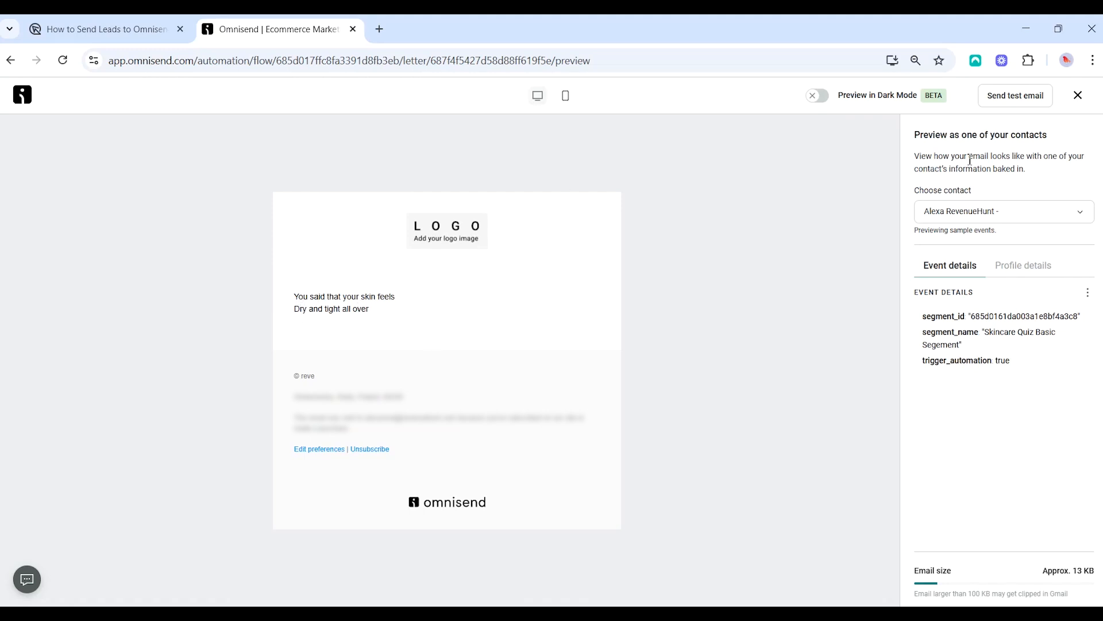
pyautogui.click(1078, 95)
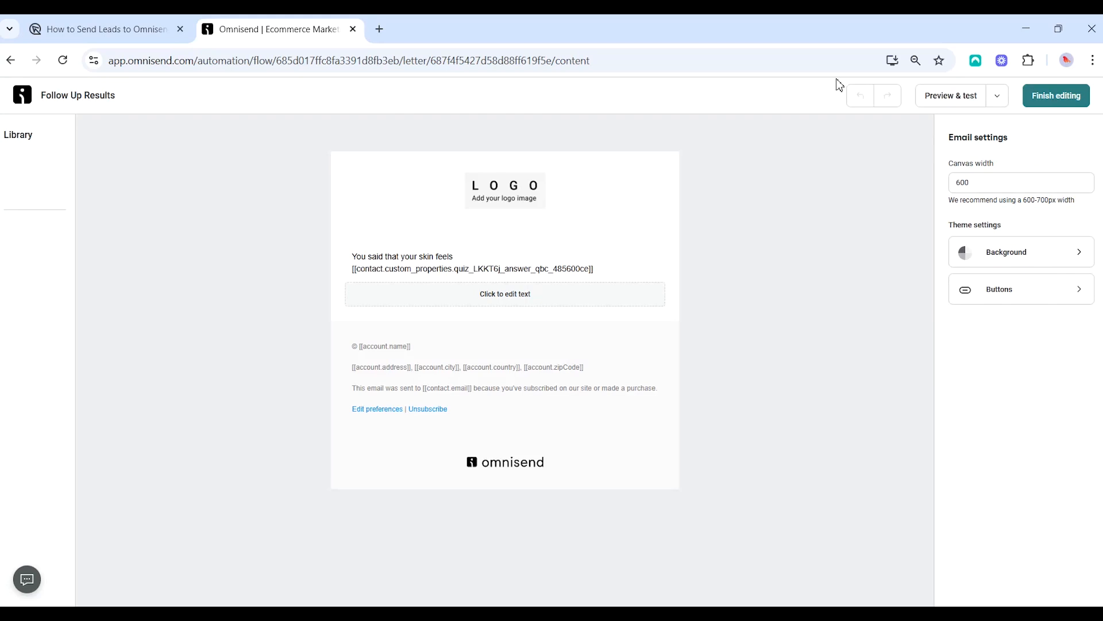
# Select the personalized text block and browse the Add Elements library list
pyautogui.click(499, 269)
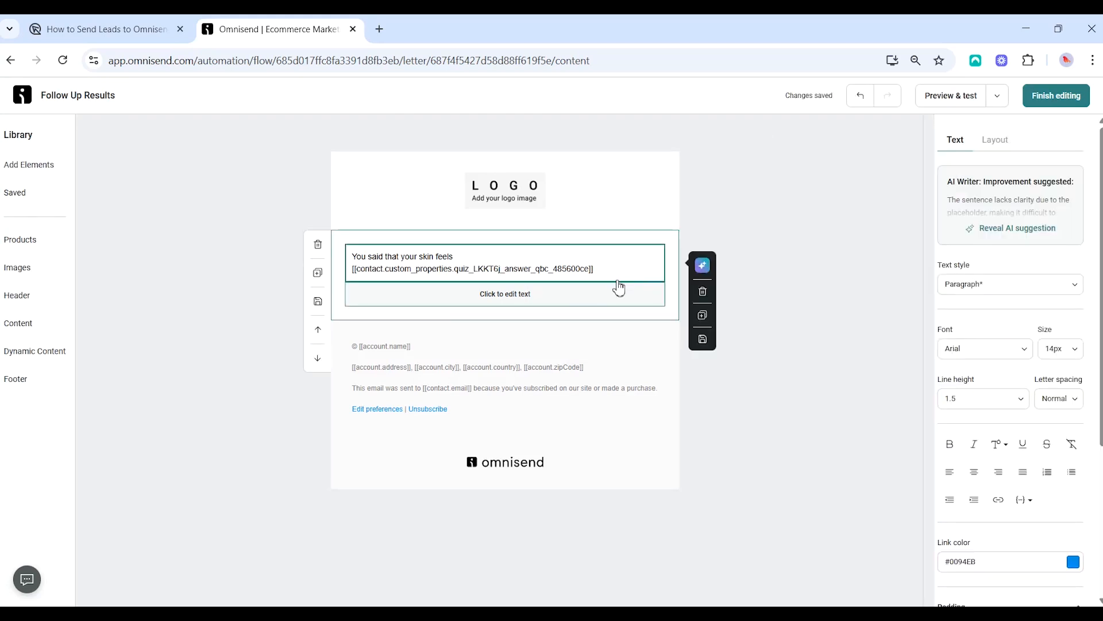
pyautogui.click(41, 170)
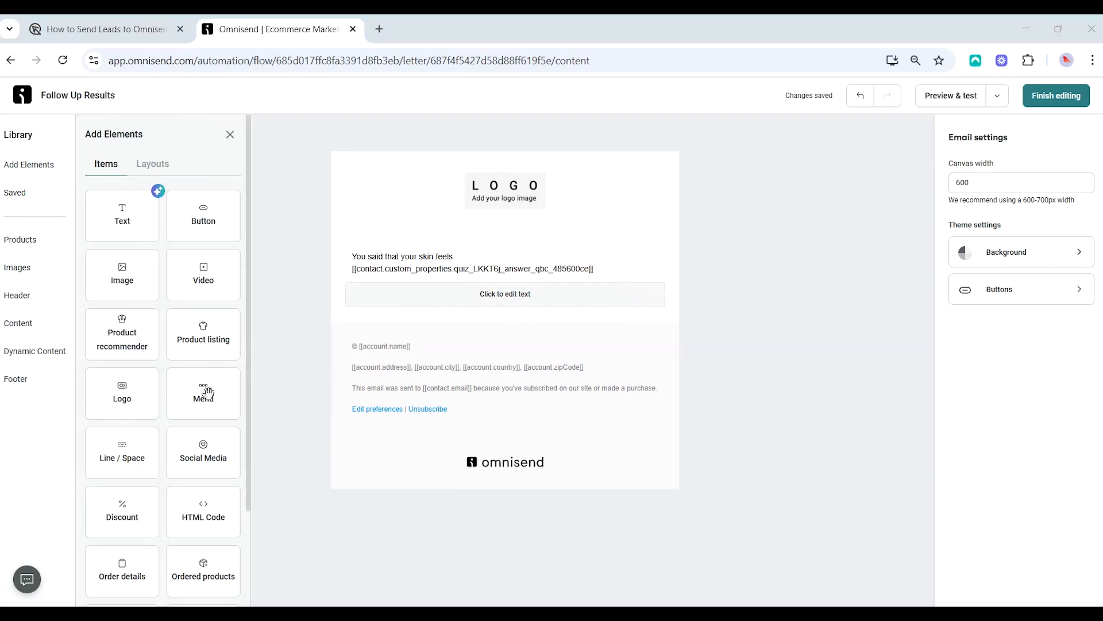
pyautogui.scroll(-2, 208, 394)
pyautogui.scroll(-1, 208, 393)
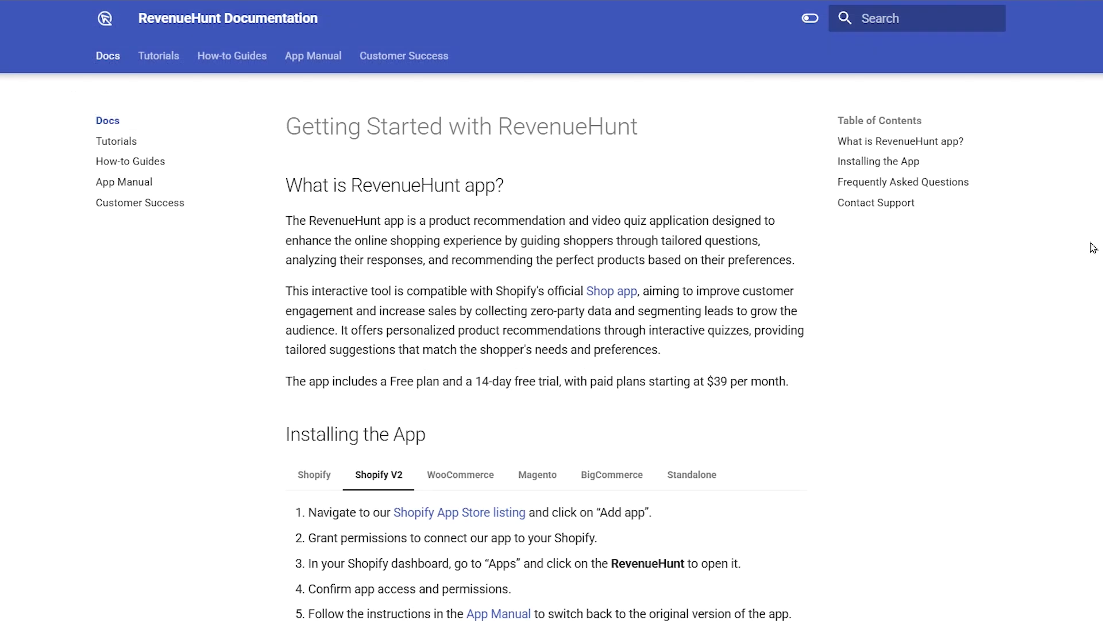
pyautogui.scroll(-5, 545, 347)
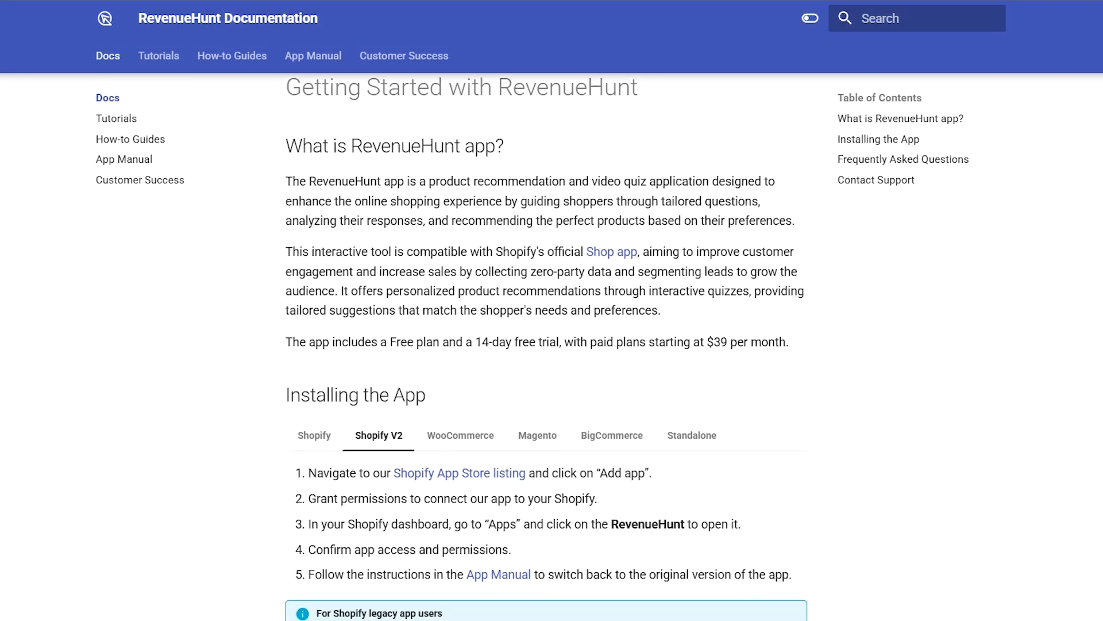